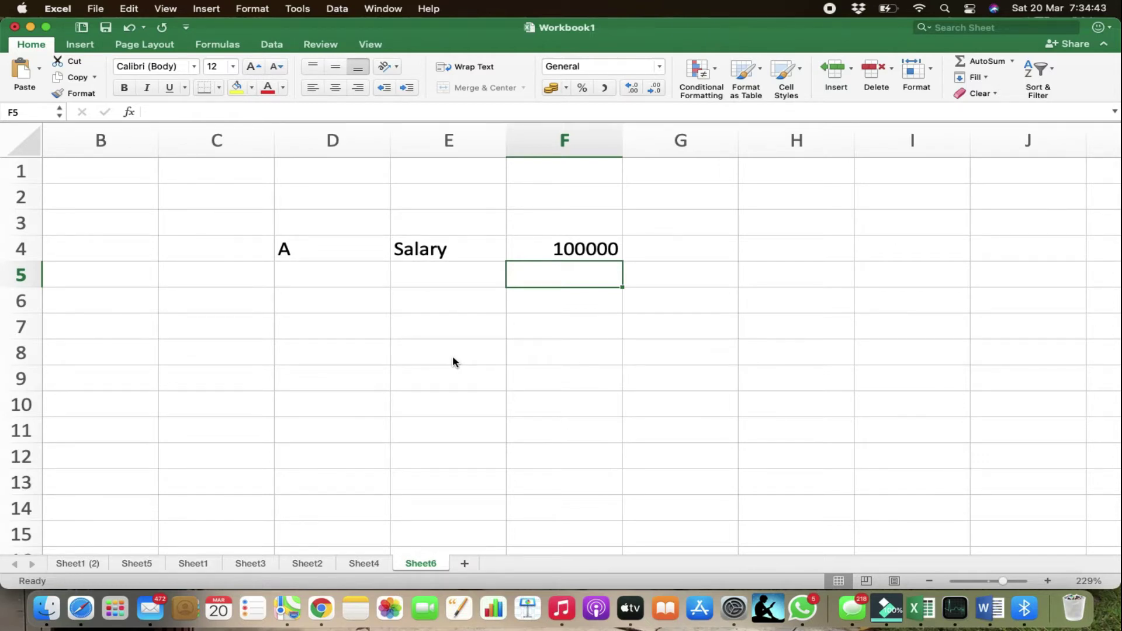
Discard the accidental 5 typed into the salary cell
{"action": "key", "text": "Up"}
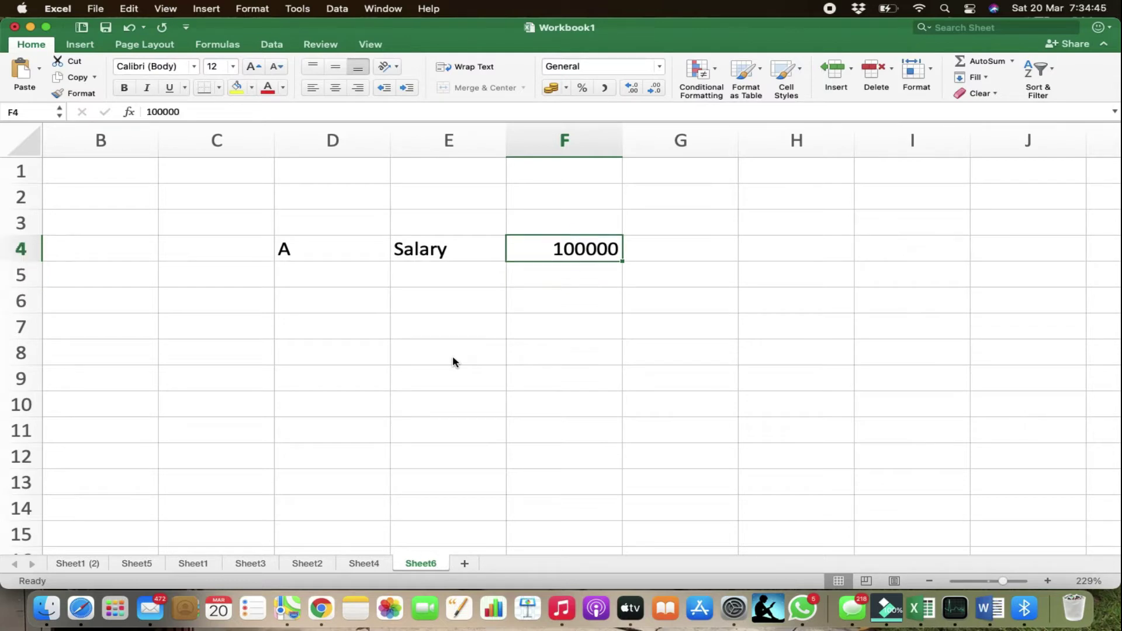
{"action": "type", "text": "5"}
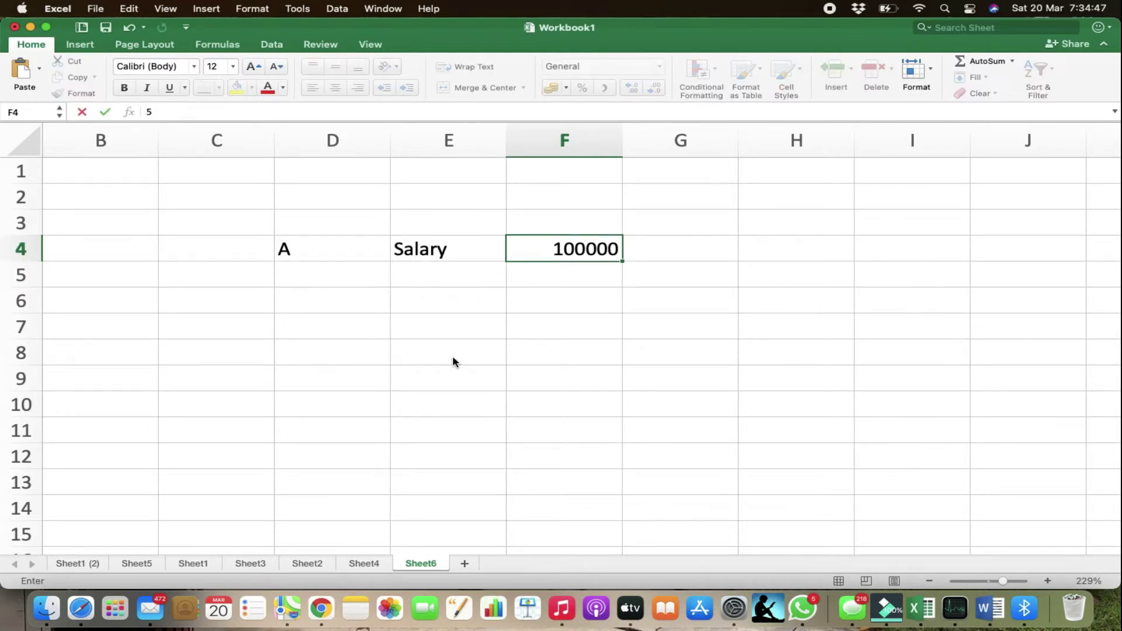
{"action": "key", "text": "Escape"}
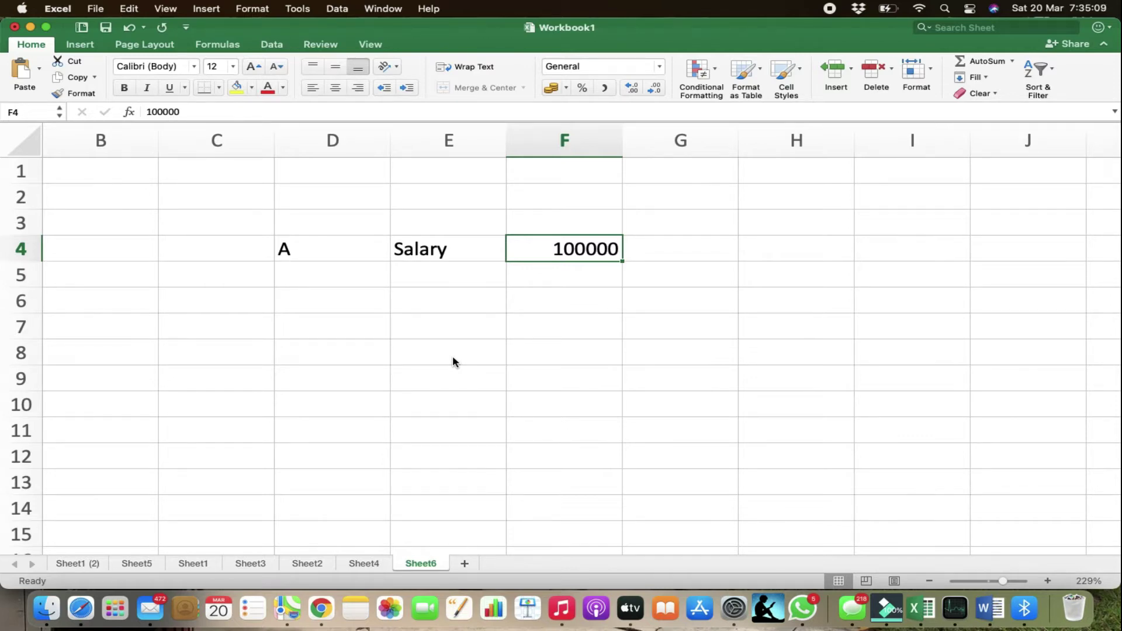
Search Google in Chrome for the Excel-based income tax calculator
{"action": "left_click", "coordinate": [321, 608]}
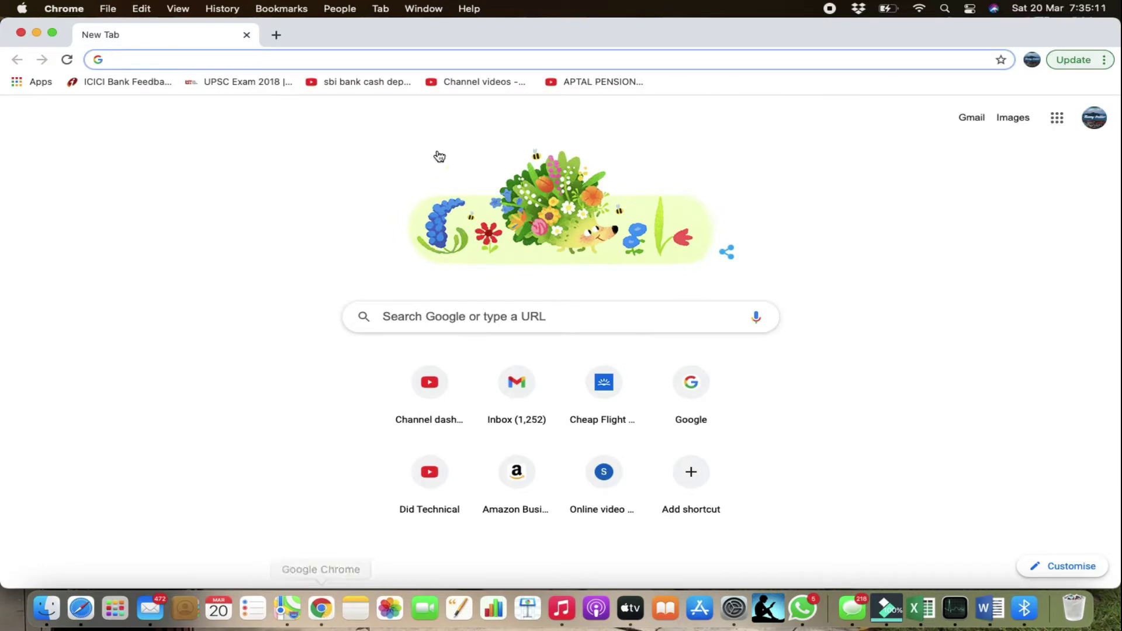
{"action": "left_click", "coordinate": [423, 315]}
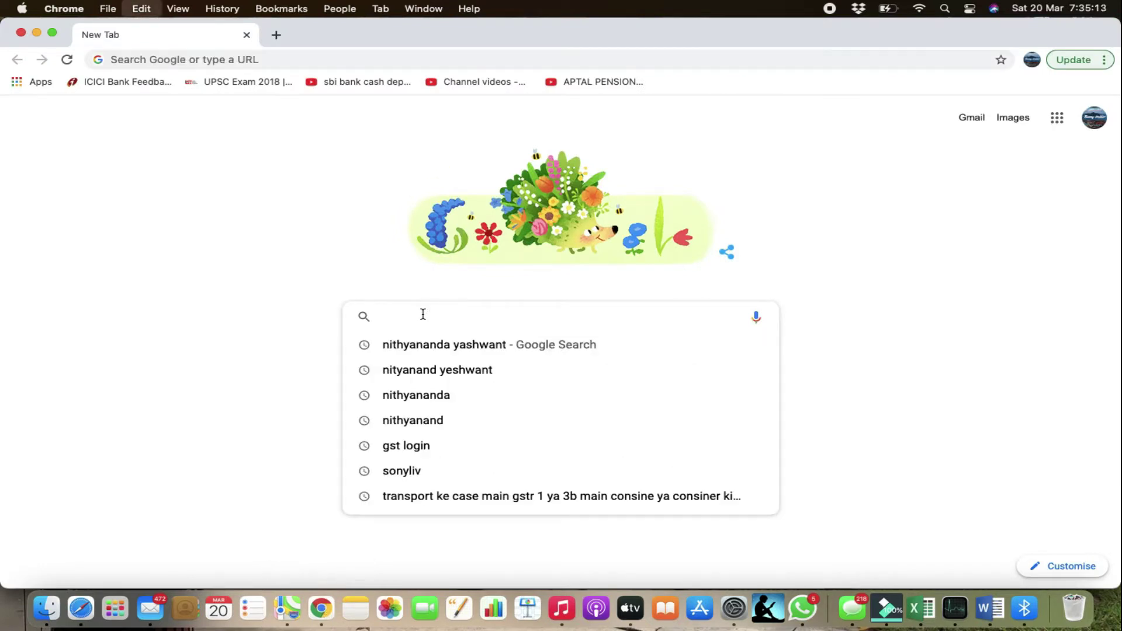
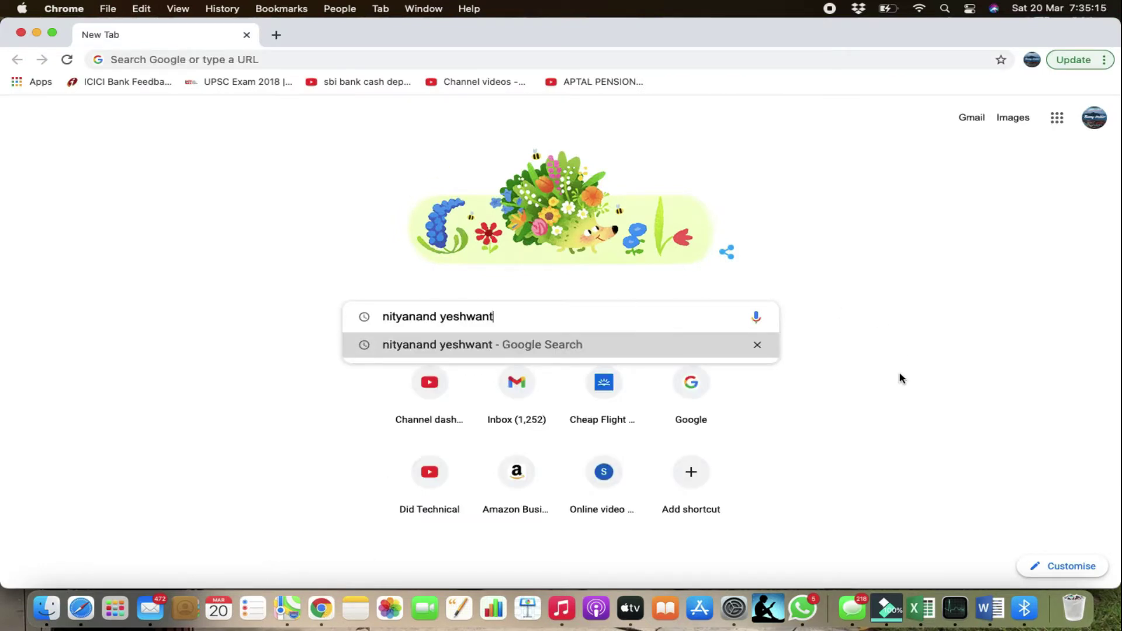
{"action": "key", "text": "Return"}
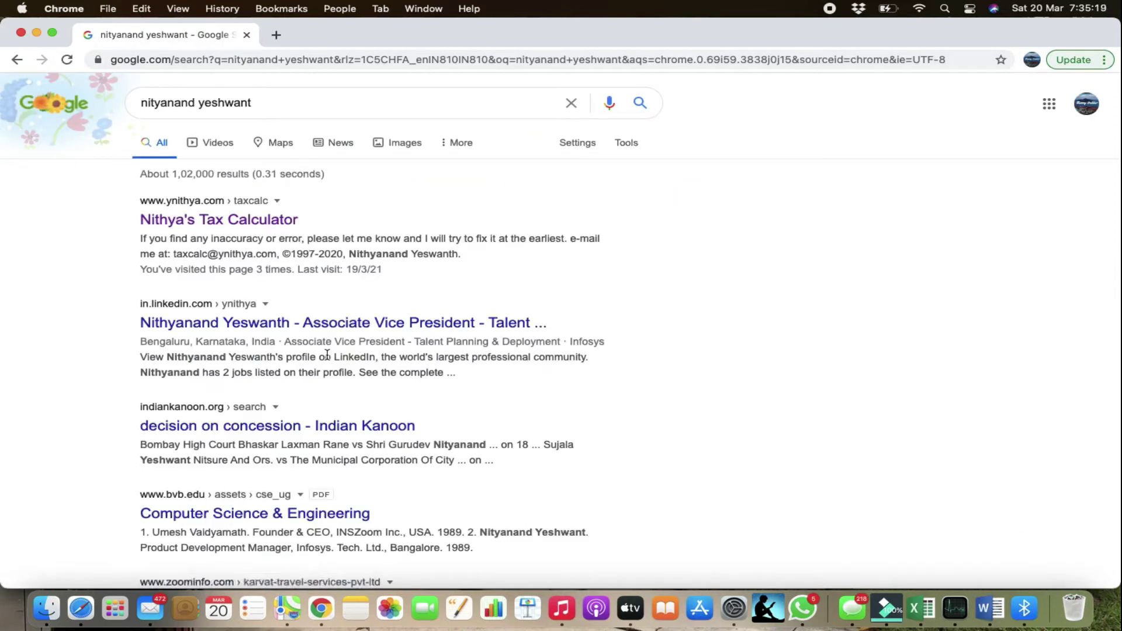
Download the TaxCalc_2021 spreadsheet from the calculator site into Downloads and open it
{"action": "left_click", "coordinate": [208, 225]}
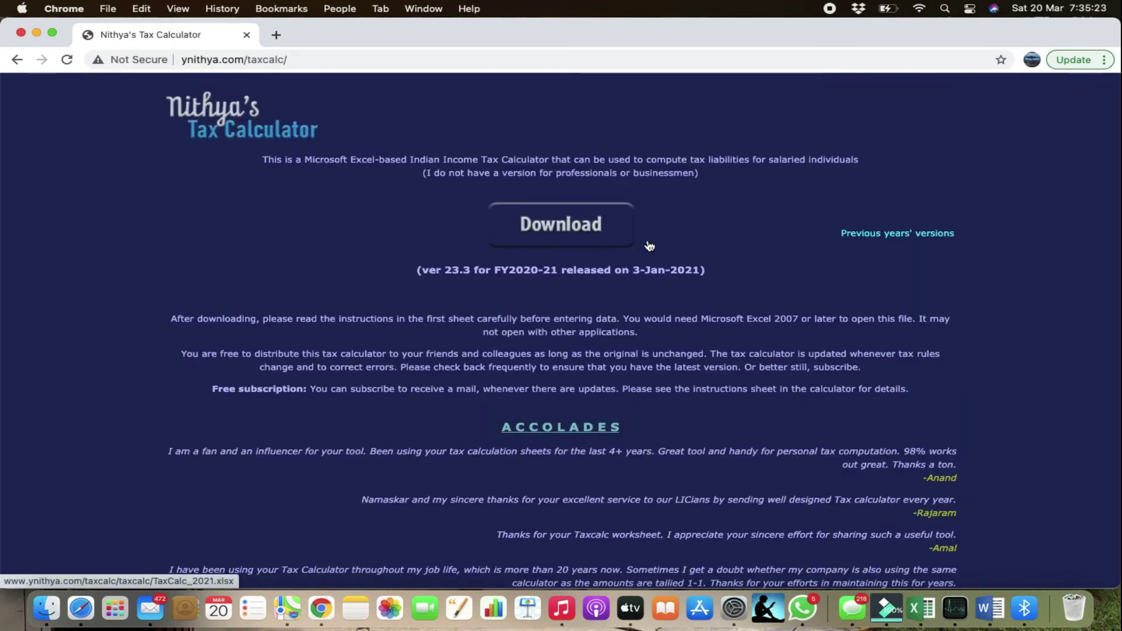
{"action": "left_click", "coordinate": [546, 229]}
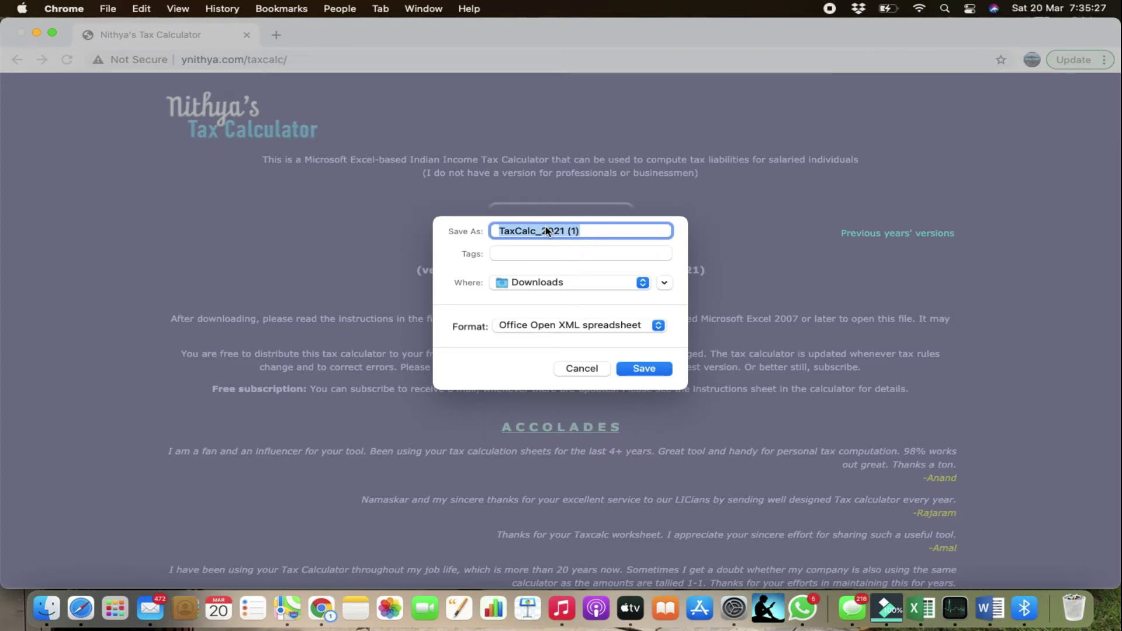
{"action": "left_click", "coordinate": [646, 372]}
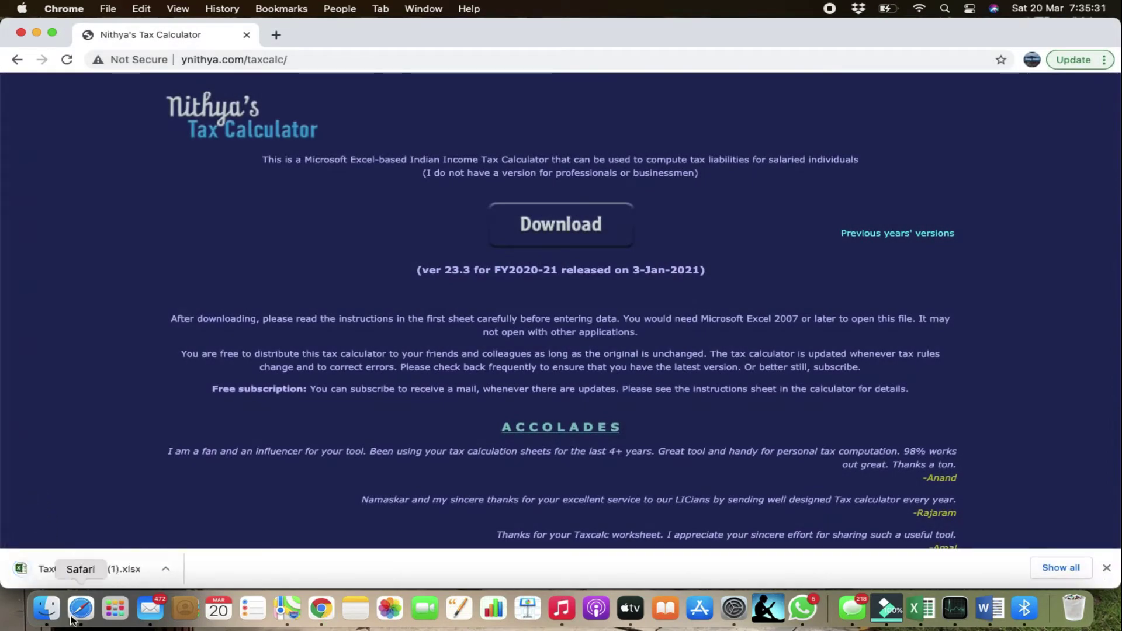
{"action": "left_click", "coordinate": [53, 569]}
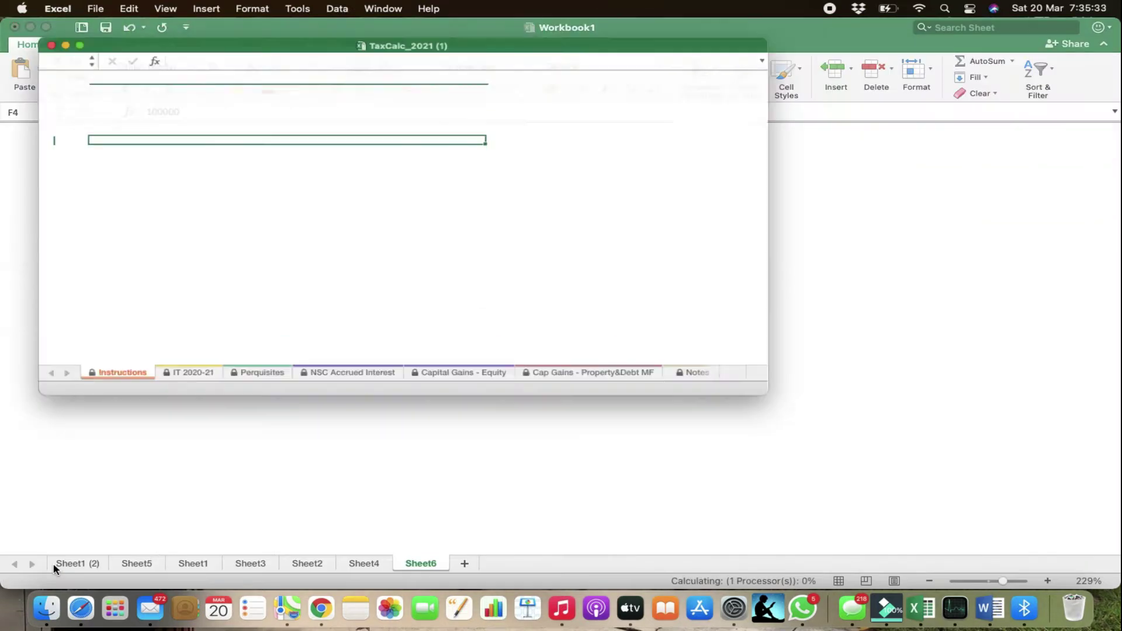
Make the TaxCalc_2021 workbook full screen and switch to the IT 2020-21 sheet
{"action": "left_click", "coordinate": [46, 28]}
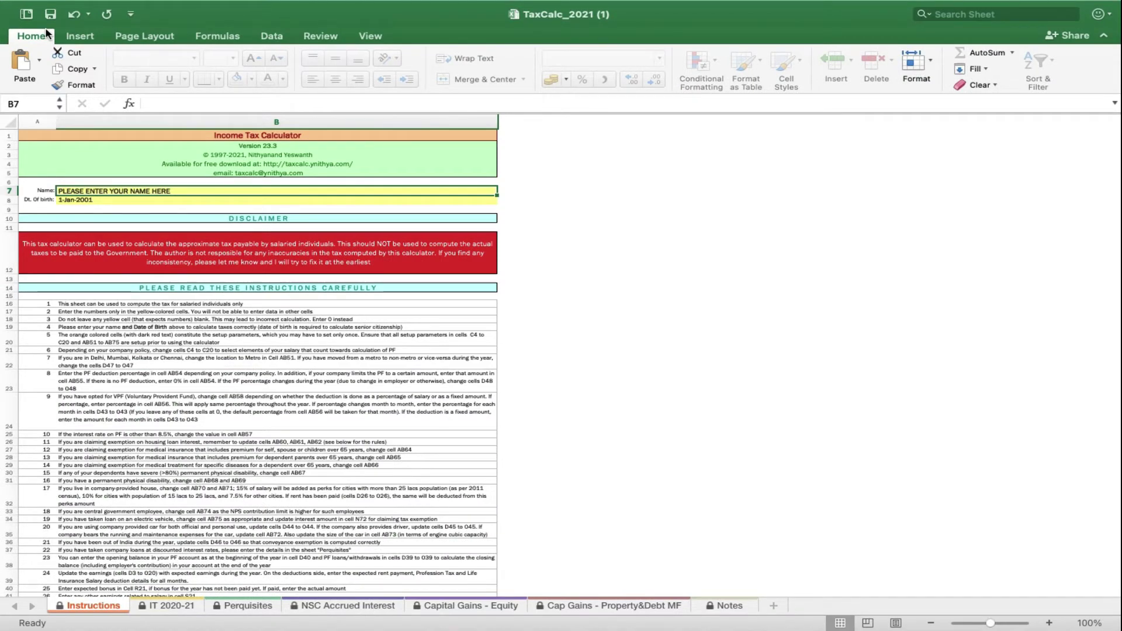
{"action": "scroll", "coordinate": [187, 188], "scroll_direction": "up", "scroll_amount": 3}
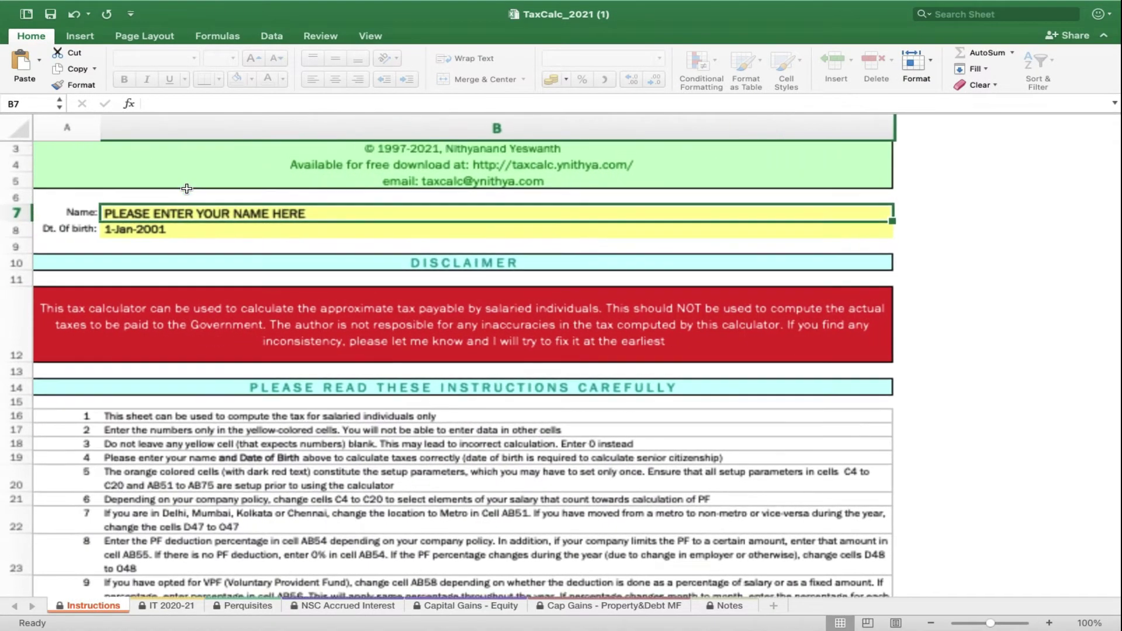
{"action": "scroll", "coordinate": [187, 188], "scroll_direction": "up", "scroll_amount": 2}
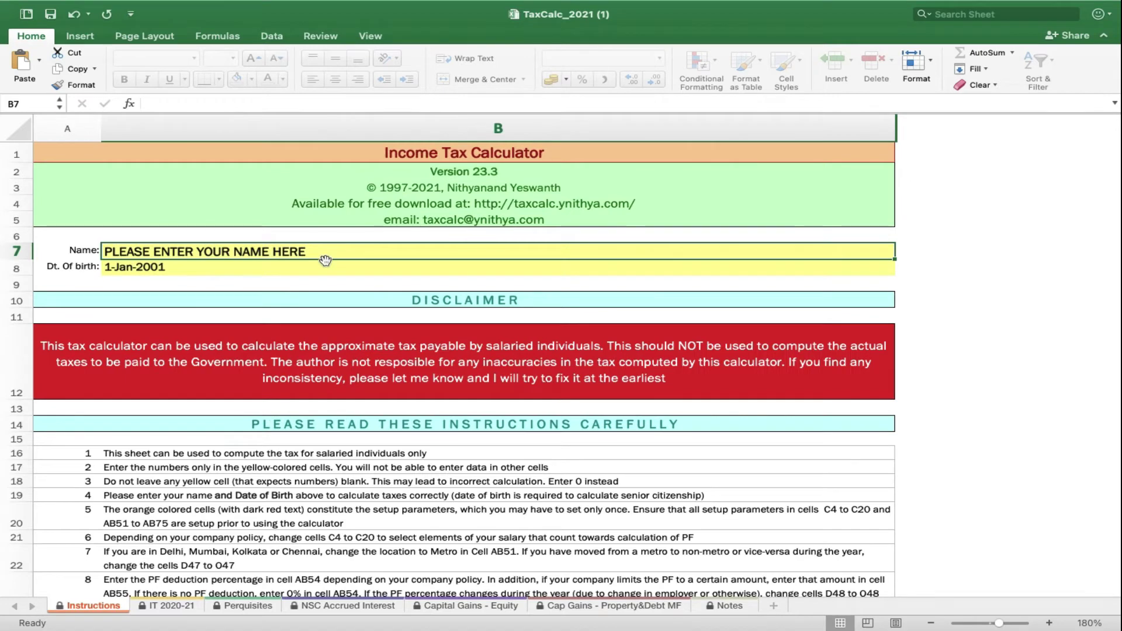
{"action": "key", "text": "Return"}
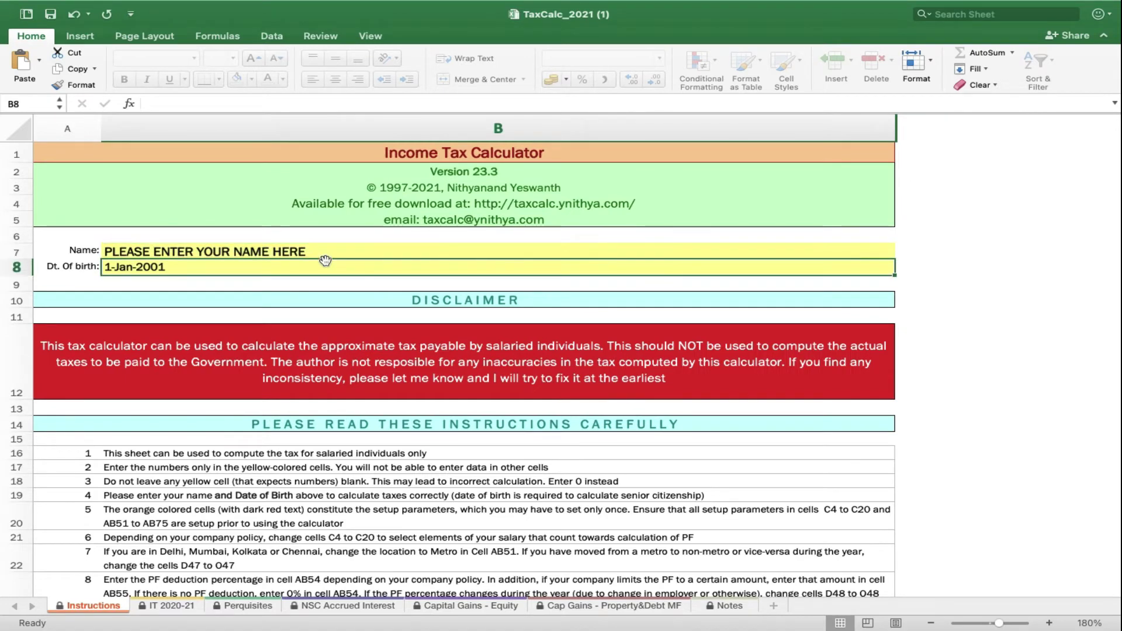
{"action": "left_click", "coordinate": [167, 608]}
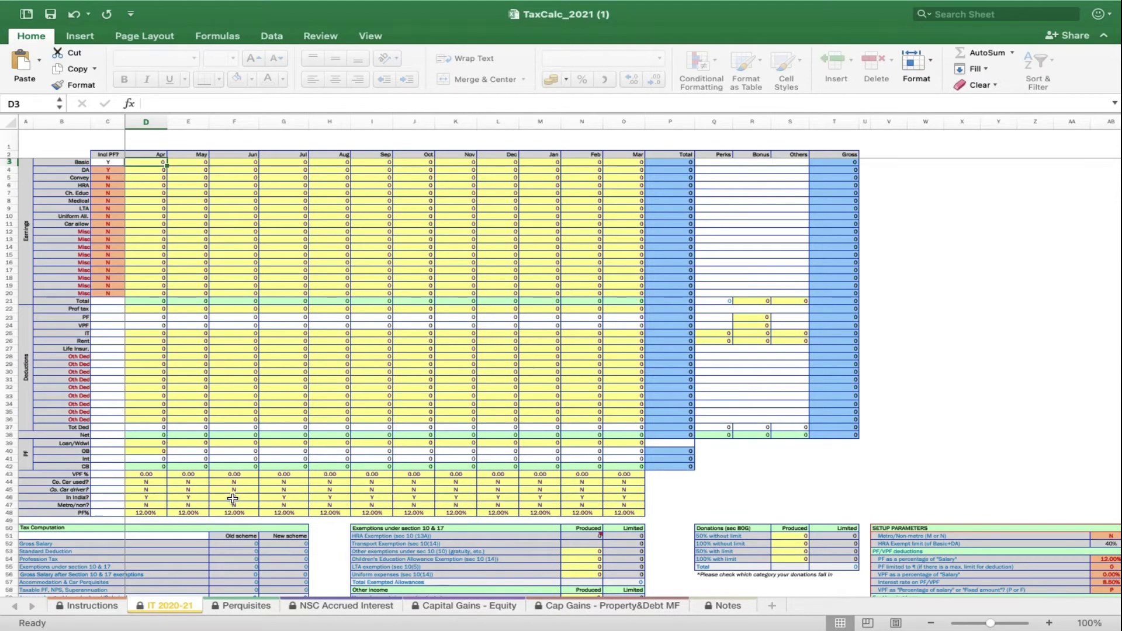
Zoom out to see the whole sheet and enter 0 as April's PF% in D48
{"action": "scroll", "coordinate": [233, 498], "scroll_direction": "up", "scroll_amount": 5}
{"action": "scroll", "coordinate": [539, 393], "scroll_direction": "up", "scroll_amount": 10}
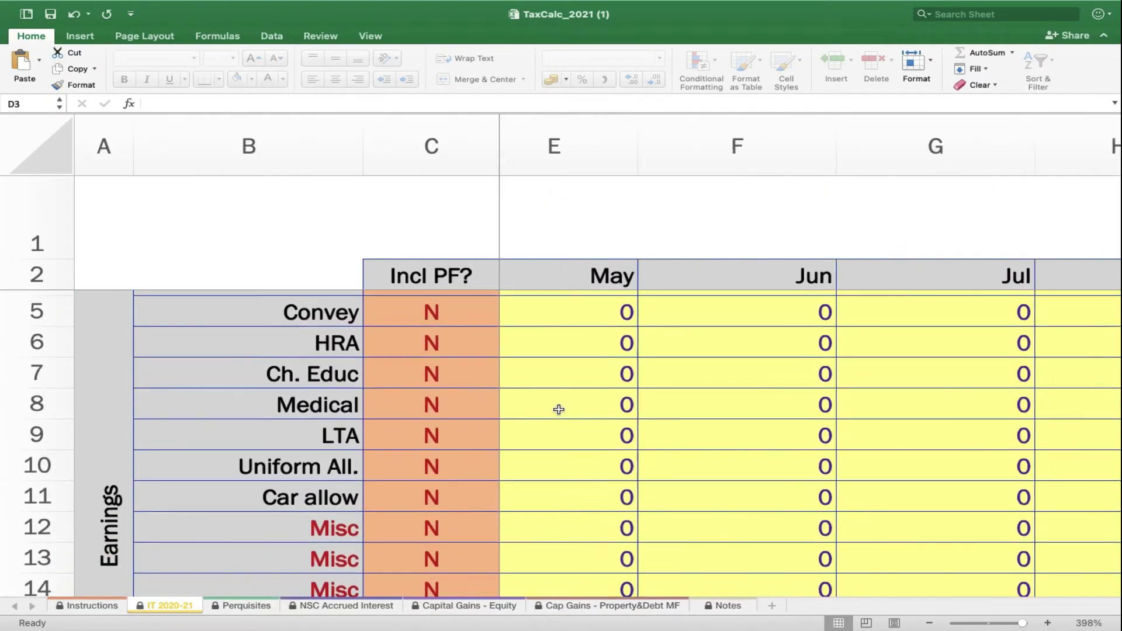
{"action": "scroll", "coordinate": [559, 409], "scroll_direction": "right", "scroll_amount": 1}
{"action": "scroll", "coordinate": [559, 410], "scroll_direction": "down", "scroll_amount": 1}
{"action": "scroll", "coordinate": [690, 403], "scroll_direction": "down", "scroll_amount": 1}
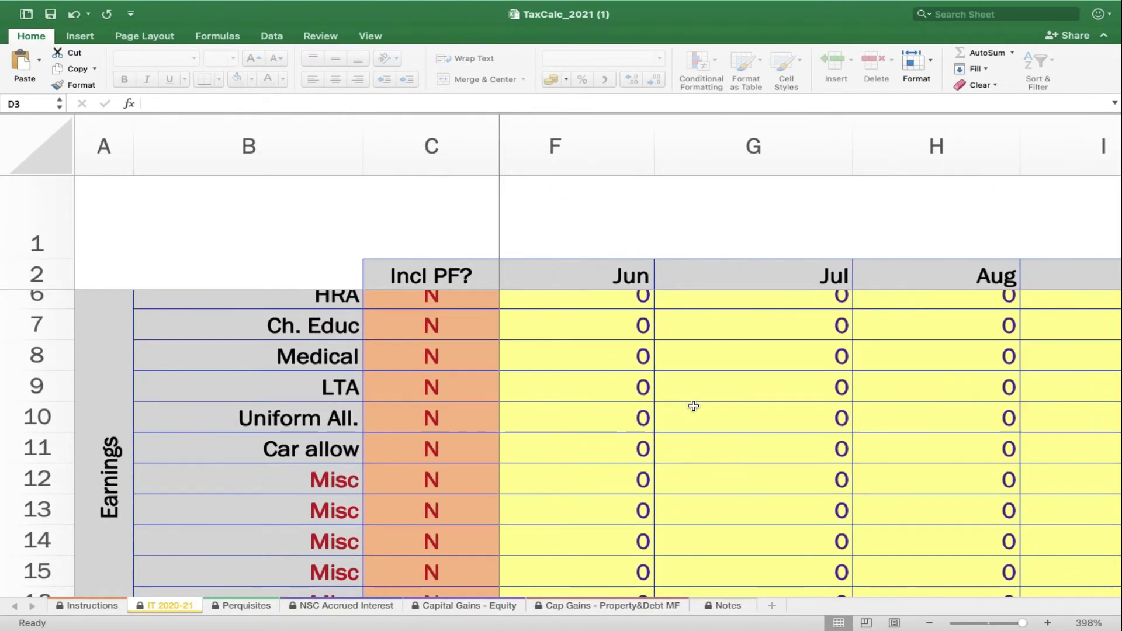
{"action": "scroll", "coordinate": [694, 403], "scroll_direction": "left", "scroll_amount": 1}
{"action": "scroll", "coordinate": [694, 403], "scroll_direction": "up", "scroll_amount": 1}
{"action": "scroll", "coordinate": [694, 404], "scroll_direction": "right", "scroll_amount": 2}
{"action": "scroll", "coordinate": [694, 403], "scroll_direction": "down", "scroll_amount": 1}
{"action": "scroll", "coordinate": [684, 391], "scroll_direction": "right", "scroll_amount": 1}
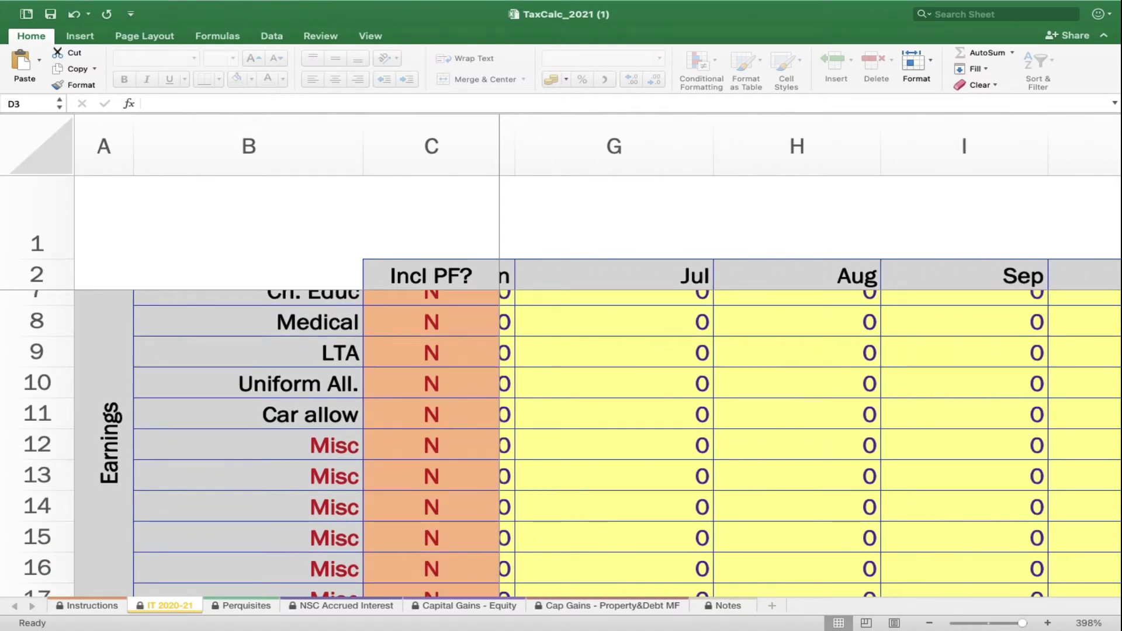
{"action": "left_click", "coordinate": [930, 623]}
{"action": "mouse_move", "coordinate": [1044, 629]}
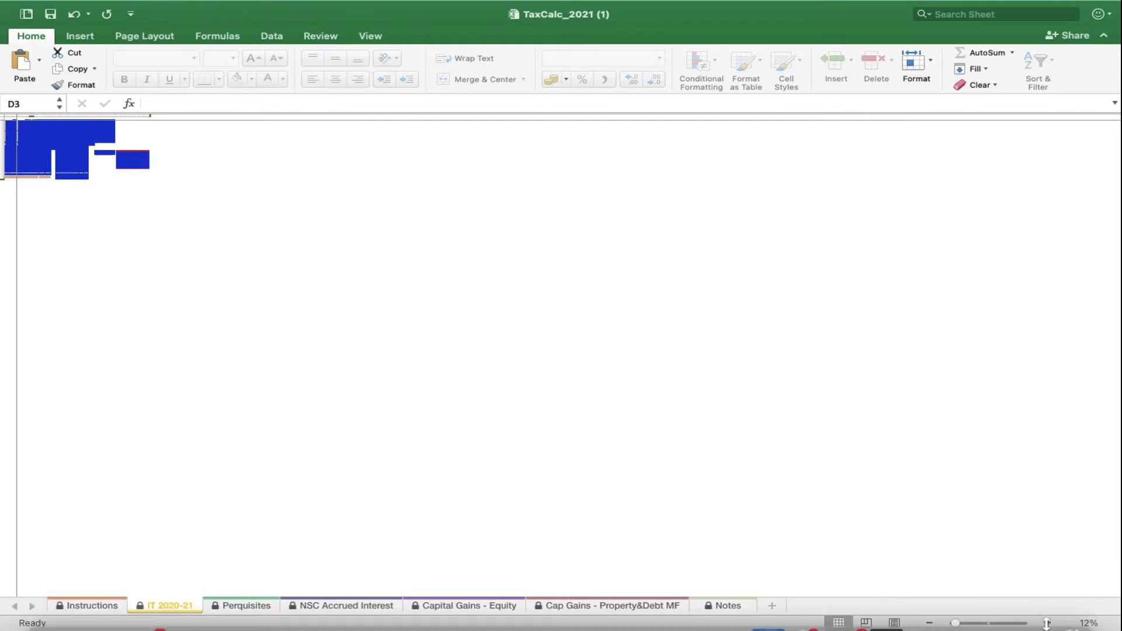
{"action": "scroll", "coordinate": [528, 237], "scroll_direction": "up", "scroll_amount": 5}
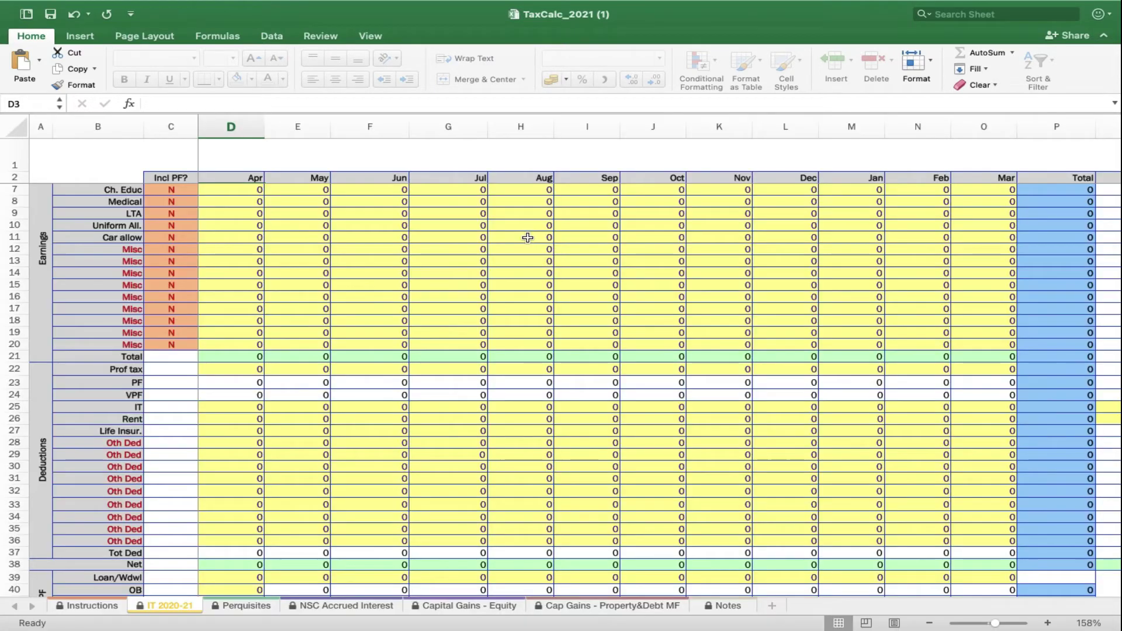
{"action": "scroll", "coordinate": [528, 237], "scroll_direction": "up", "scroll_amount": 2}
{"action": "left_click", "coordinate": [297, 203]}
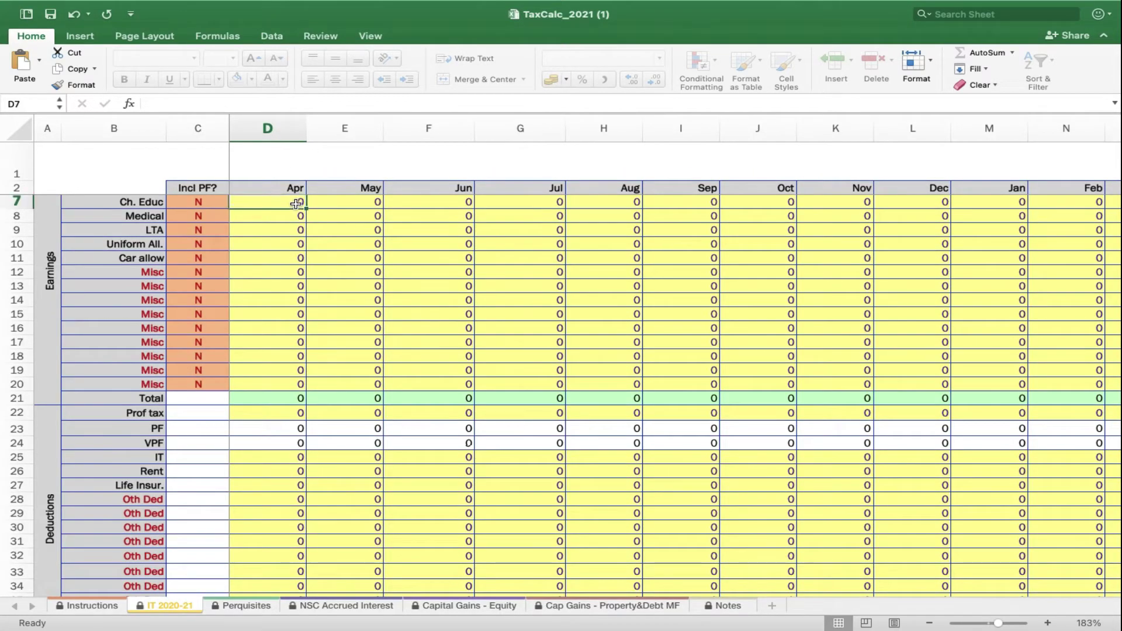
{"action": "scroll", "coordinate": [376, 323], "scroll_direction": "down", "scroll_amount": 5}
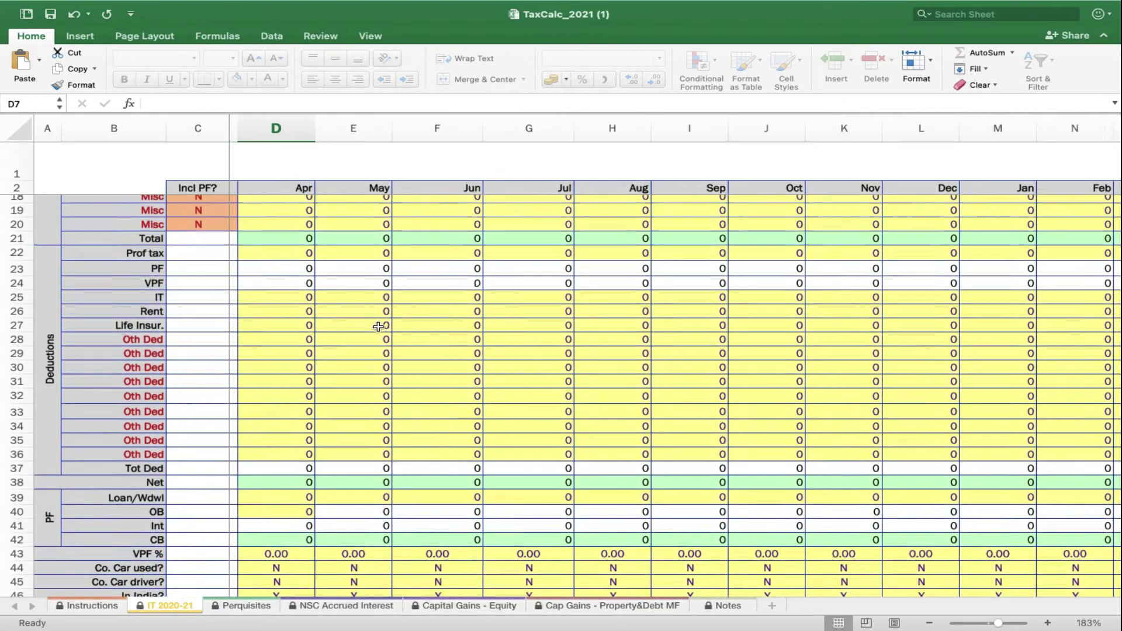
{"action": "scroll", "coordinate": [379, 327], "scroll_direction": "down", "scroll_amount": 2}
{"action": "left_click", "coordinate": [283, 545]}
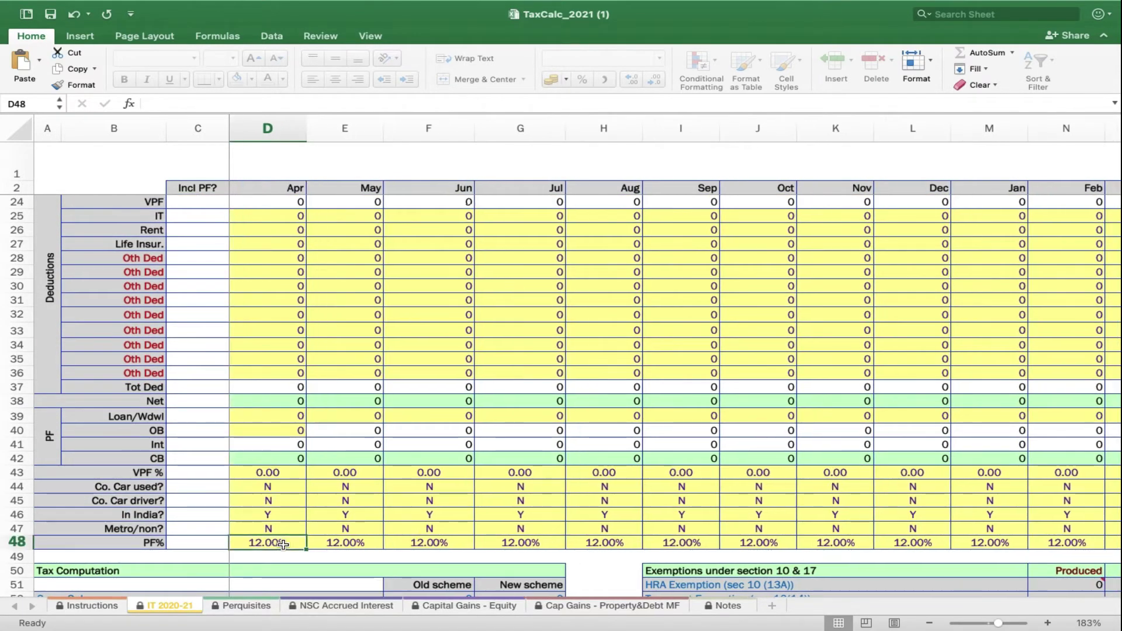
{"action": "type", "text": "0"}
{"action": "key", "text": "Tab"}
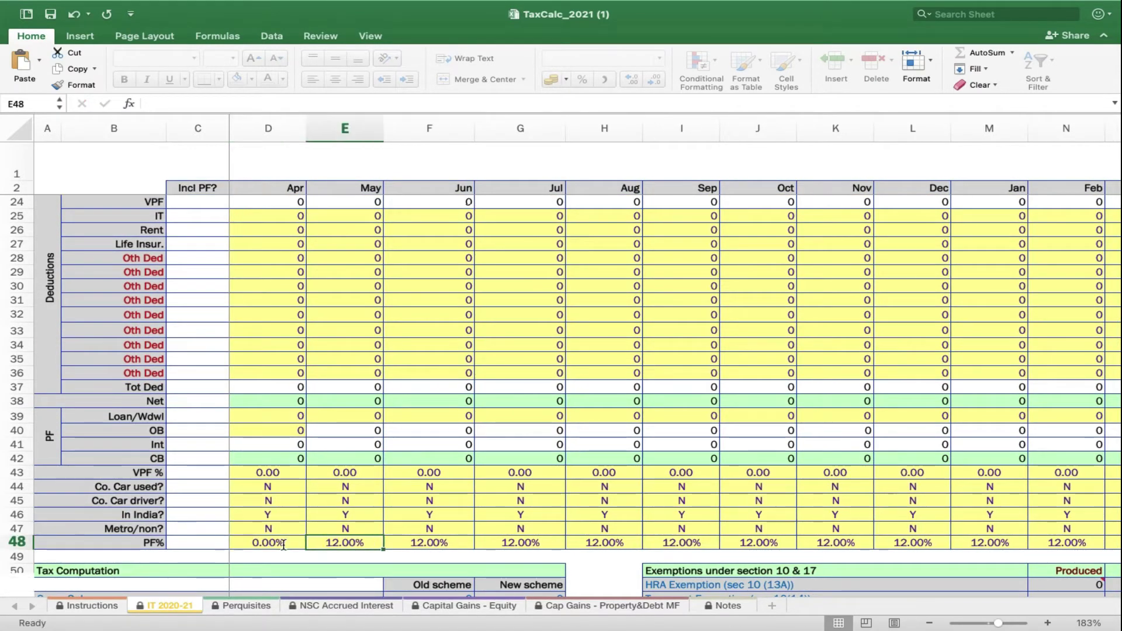
Copy April's 0.00% PF rate into May through March on row 48
{"action": "left_click", "coordinate": [283, 544]}
{"action": "key", "text": "super+c"}
{"action": "key", "text": "Right"}
{"action": "key", "text": "shift+Right"}
{"action": "key", "text": "shift+Right"}
{"action": "key", "text": "shift+Right"}
{"action": "key", "text": "shift+Right"}
{"action": "key", "text": "shift+Right"}
{"action": "key", "text": "shift+Right"}
{"action": "key", "text": "shift+Right"}
{"action": "key", "text": "shift+Right"}
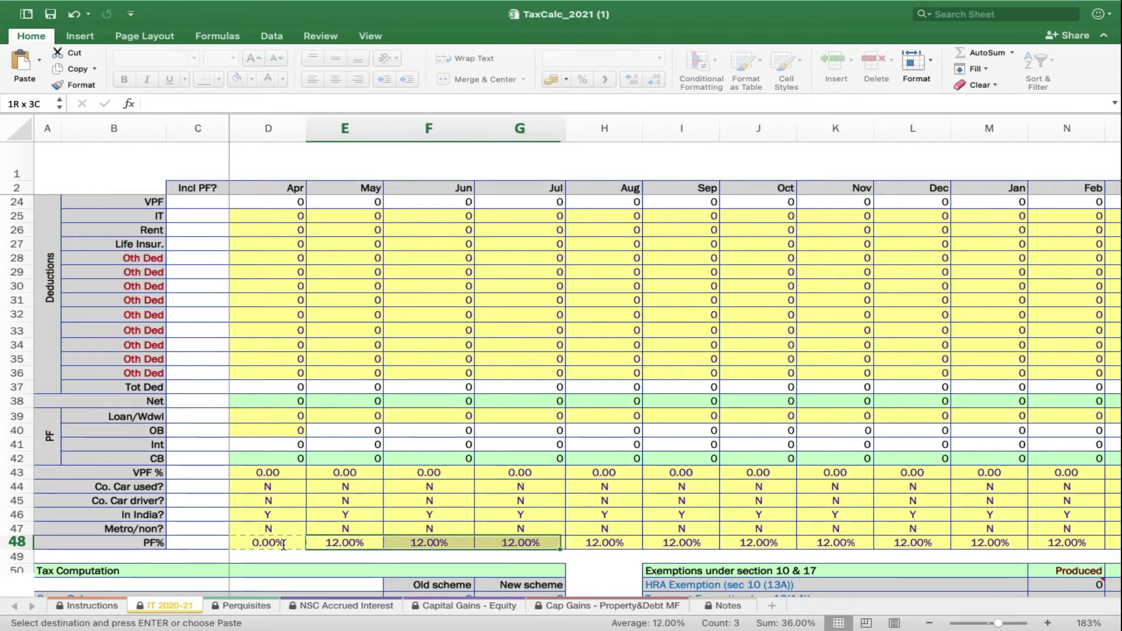
{"action": "key", "text": "shift+Right"}
{"action": "key", "text": "shift+Right"}
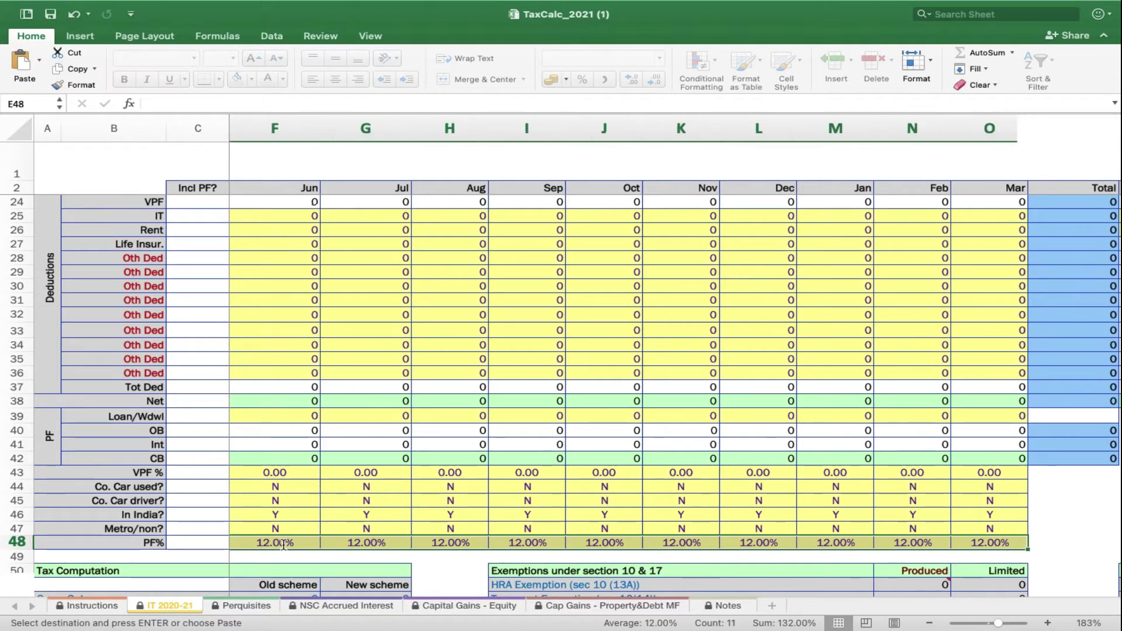
{"action": "key", "text": "Return"}
{"action": "scroll", "coordinate": [283, 544], "scroll_direction": "up", "scroll_amount": 7}
{"action": "scroll", "coordinate": [283, 544], "scroll_direction": "left", "scroll_amount": 2}
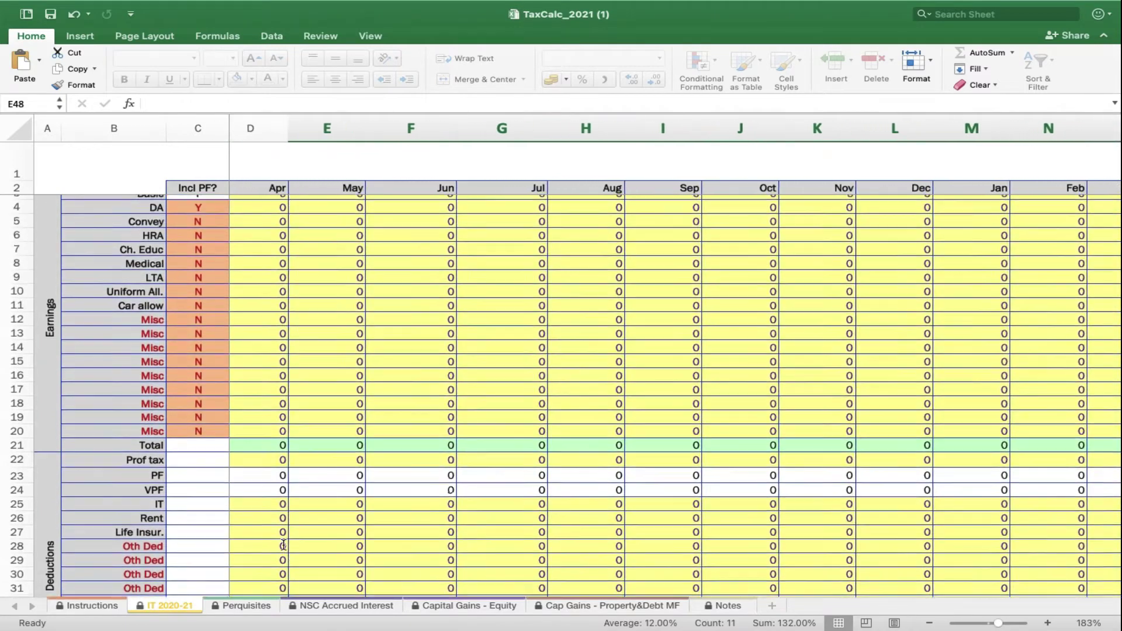
{"action": "key", "text": "super+z"}
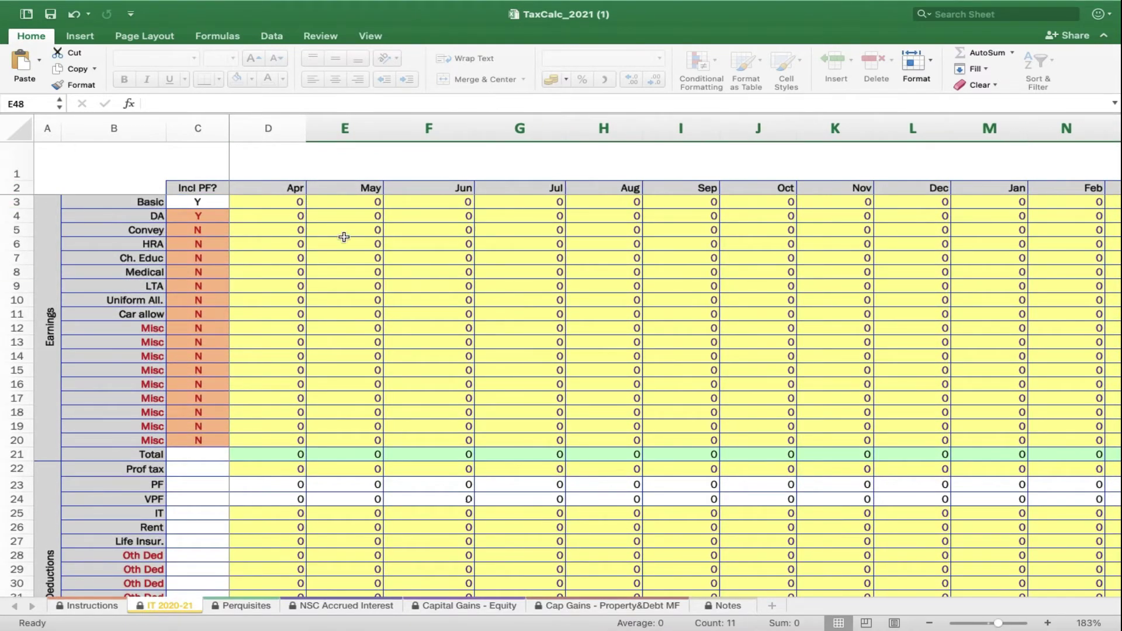
Enter April Basic, HRA 25,000, and rename a Misc row to Spl Allow with 25,000
{"action": "left_click", "coordinate": [286, 205]}
{"action": "type", "text": "500000"}
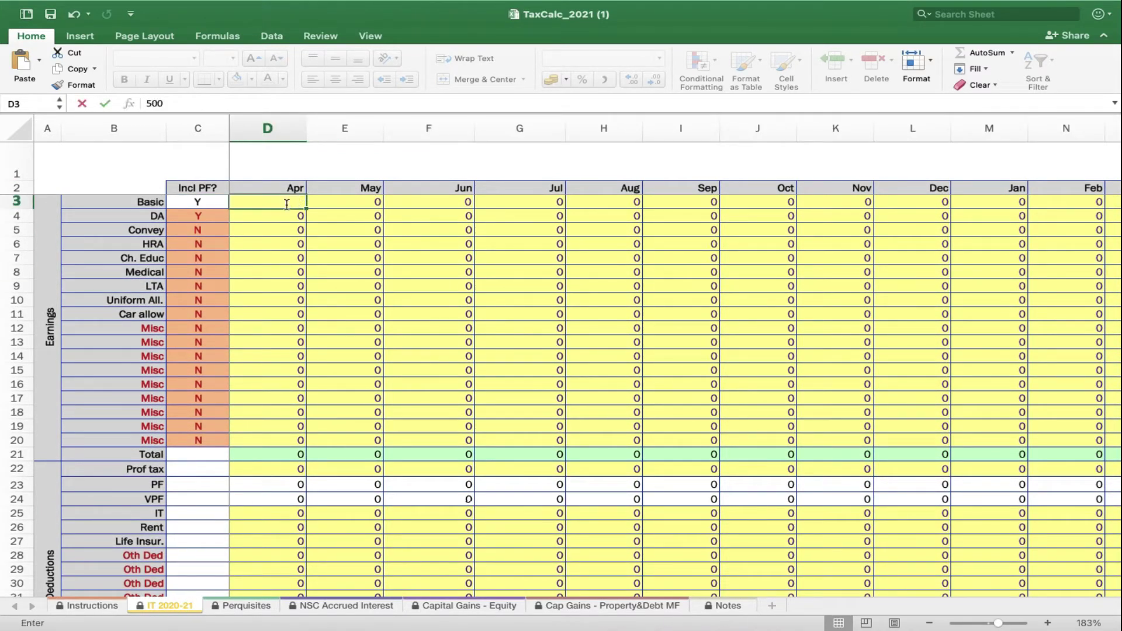
{"action": "key", "text": "Return"}
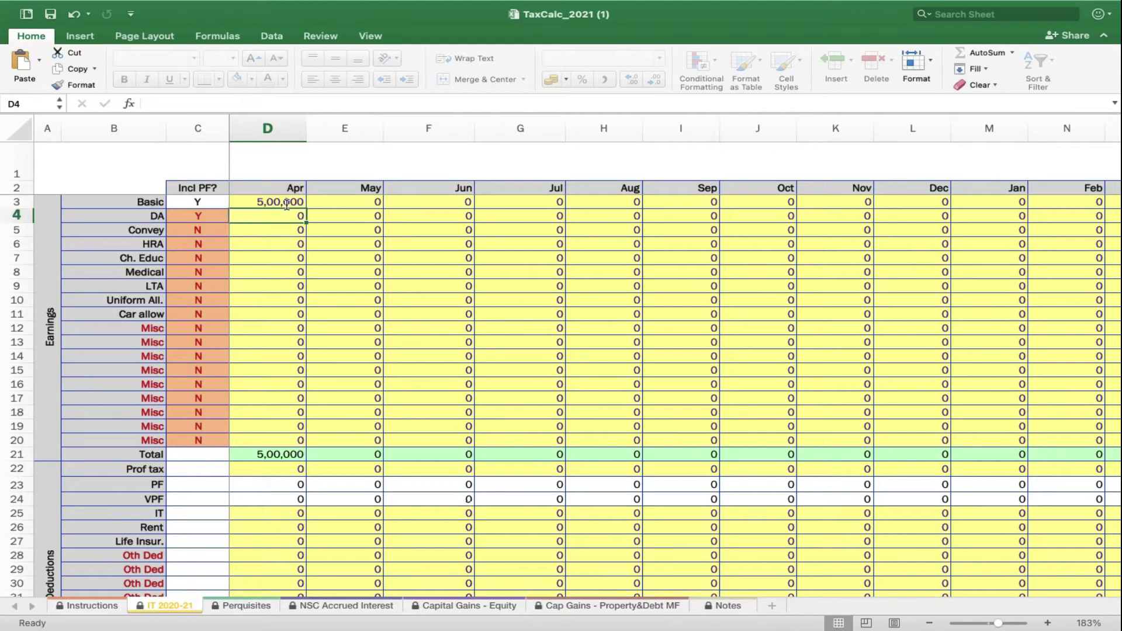
{"action": "key", "text": "Return"}
{"action": "key", "text": "Return"}
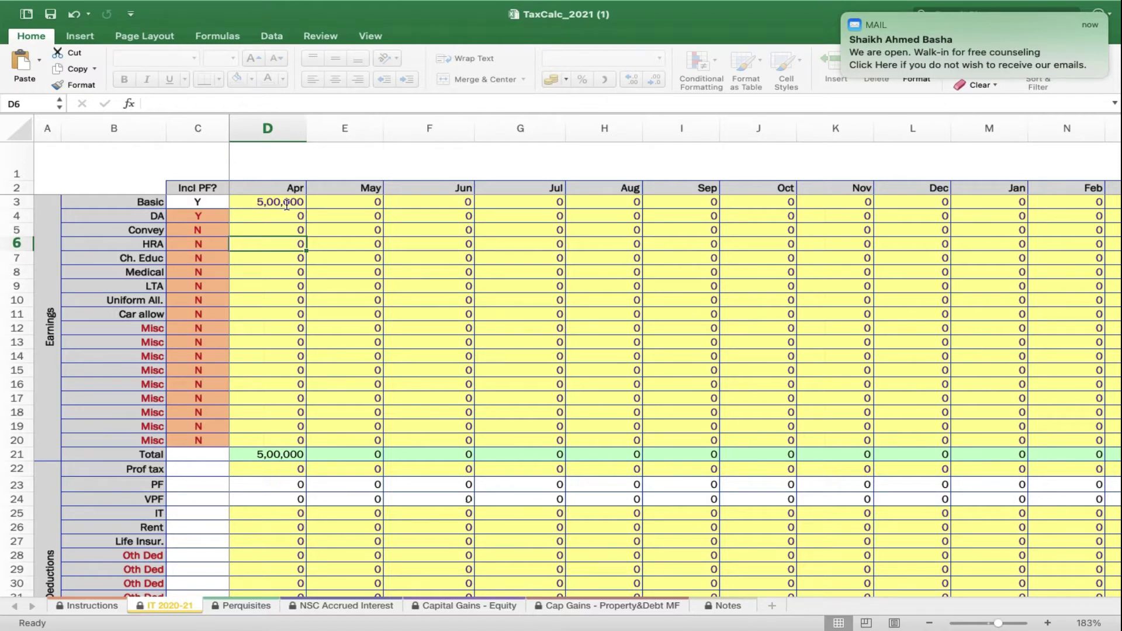
{"action": "type", "text": "25000"}
{"action": "key", "text": "Return"}
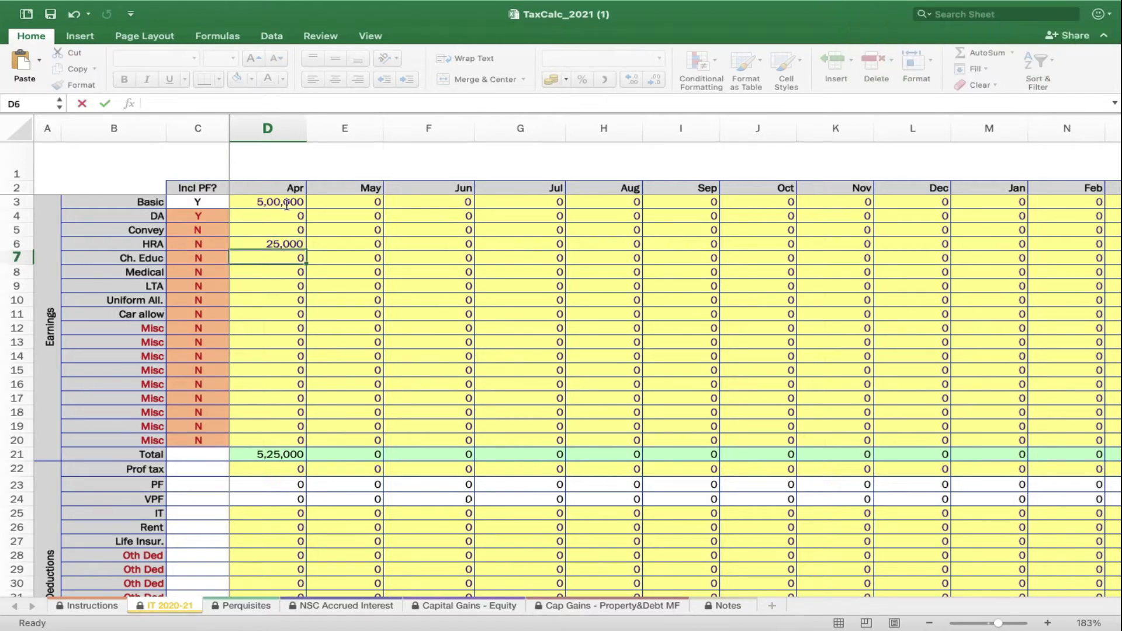
{"action": "key", "text": "Return"}
{"action": "key", "text": "Return"}
{"action": "key", "text": "Return"}
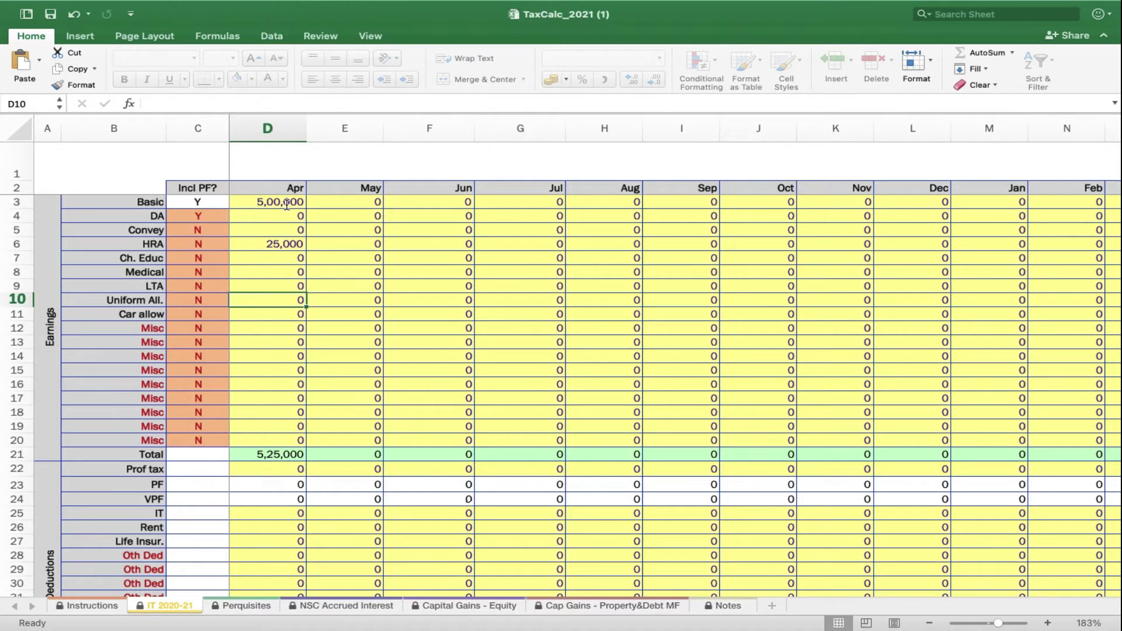
{"action": "key", "text": "Return"}
{"action": "key", "text": "Return"}
{"action": "key", "text": "Left"}
{"action": "key", "text": "Left"}
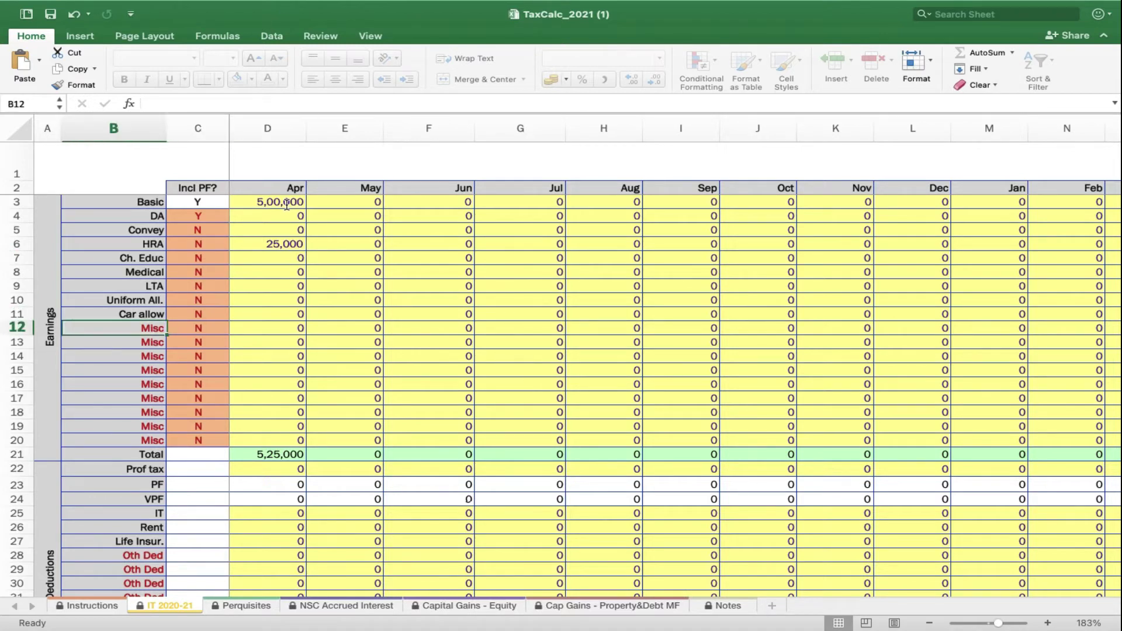
{"action": "type", "text": "Spl"}
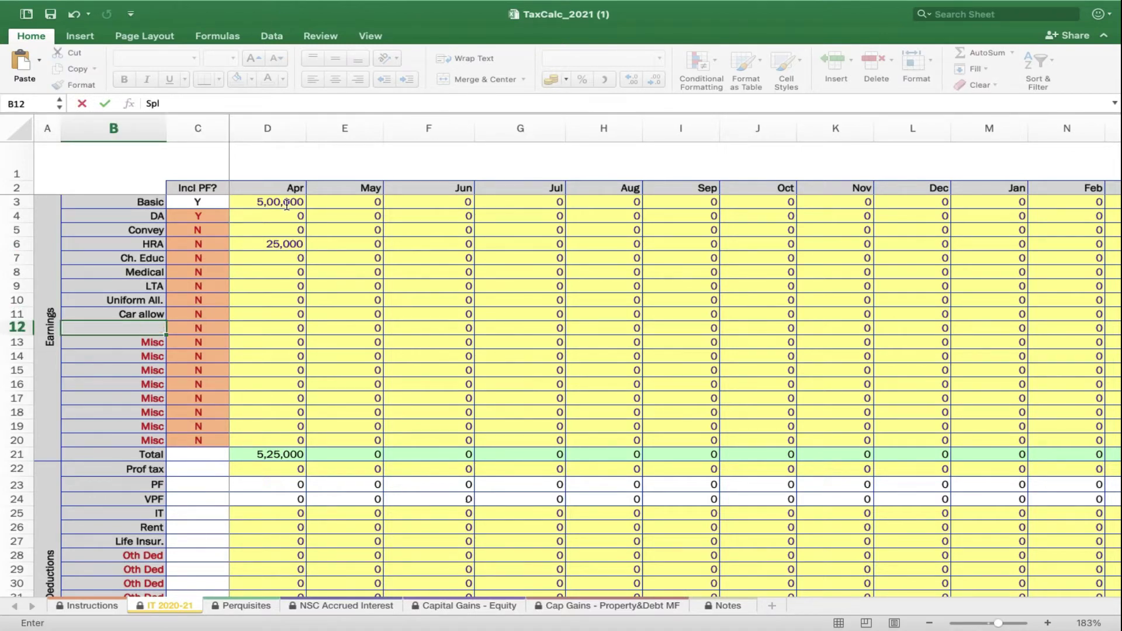
{"action": "type", "text": " Allow"}
{"action": "key", "text": "Tab"}
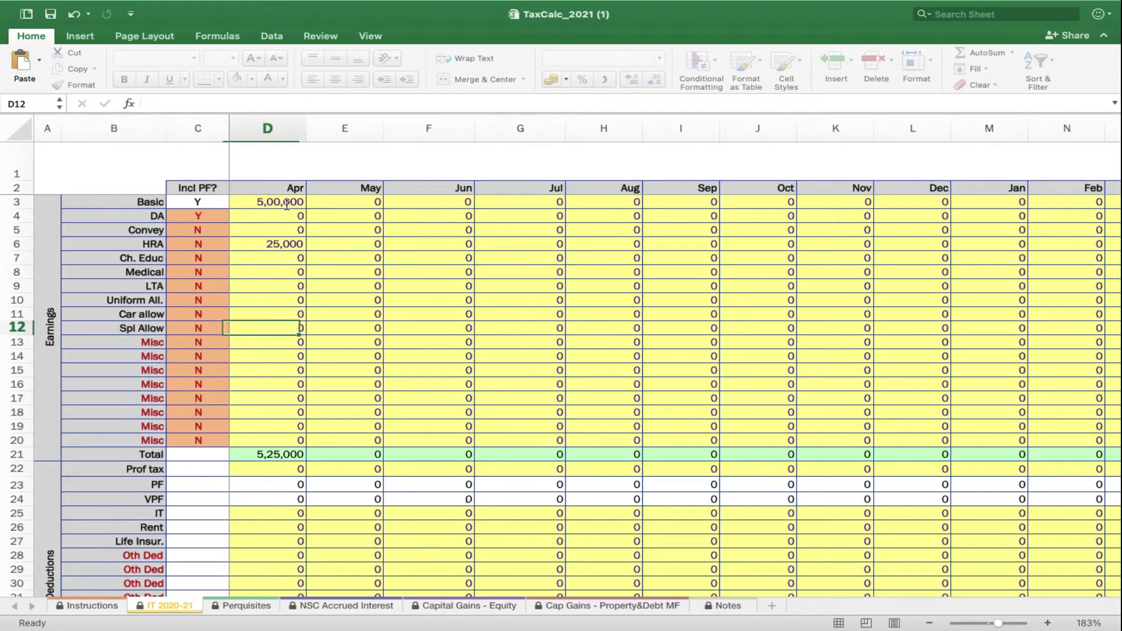
{"action": "type", "text": "25,000"}
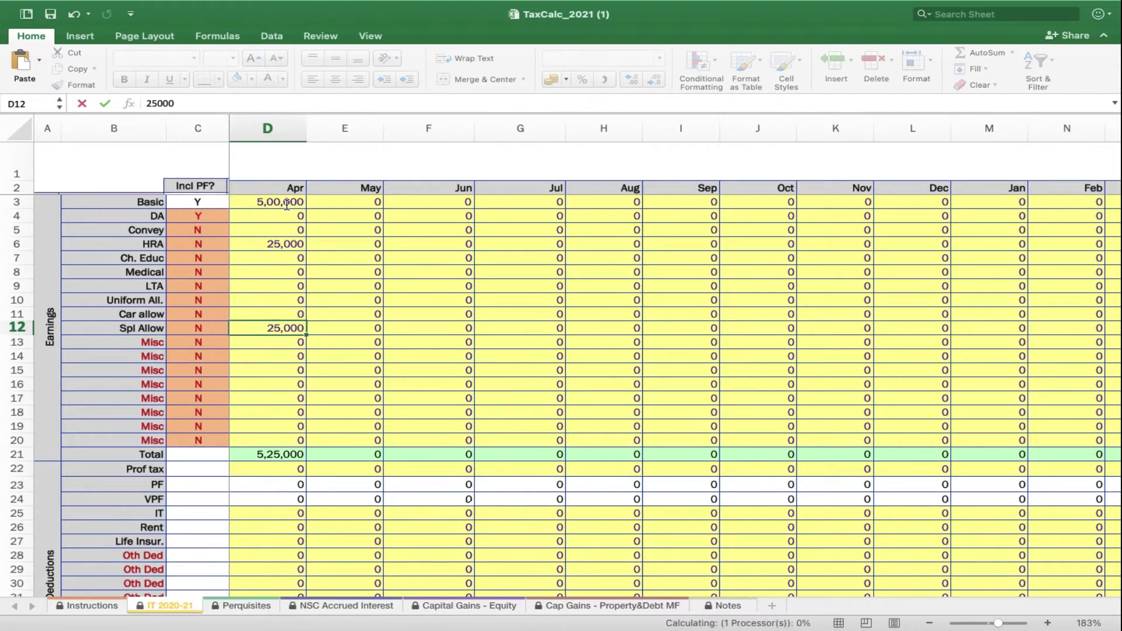
{"action": "key", "text": "Return"}
Correct April Basic to 50,000 and copy April's earnings across May through March
{"action": "left_click", "coordinate": [250, 193]}
{"action": "type", "text": "50000"}
{"action": "key", "text": "Return"}
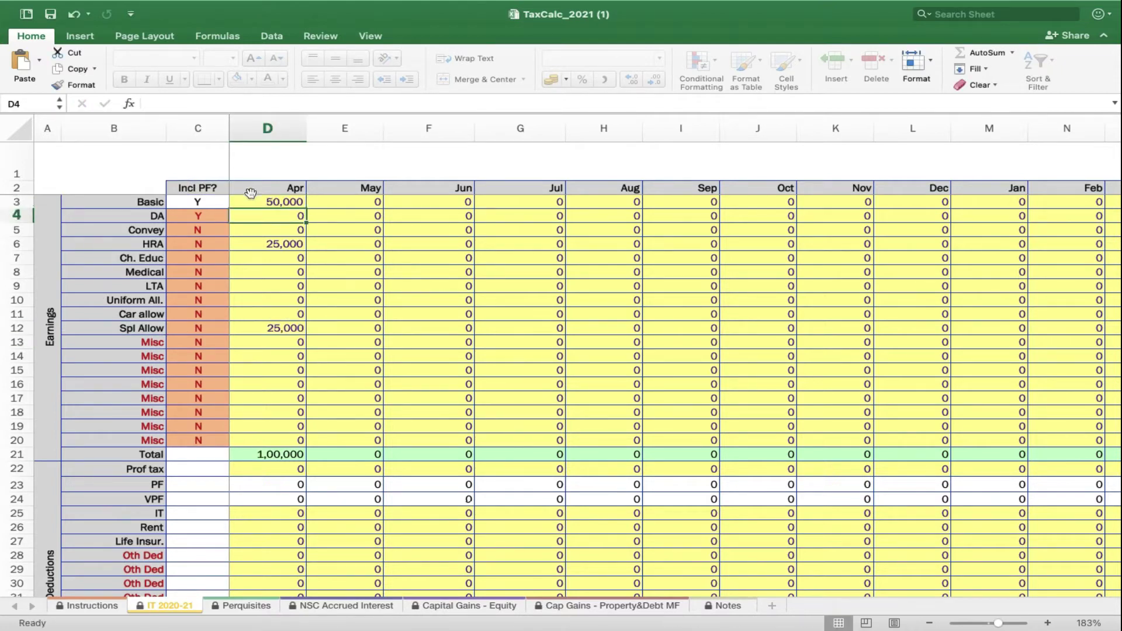
{"action": "key", "text": "Down"}
{"action": "key", "text": "Down"}
{"action": "key", "text": "Down"}
{"action": "key", "text": "Down"}
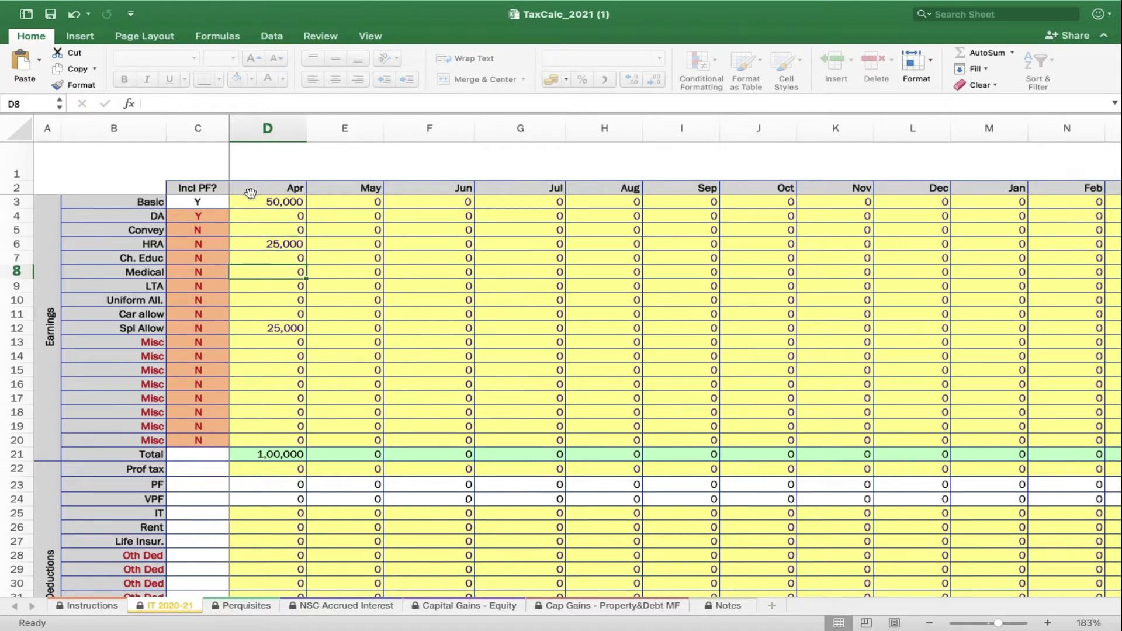
{"action": "key", "text": "Up"}
{"action": "key", "text": "Up"}
{"action": "key", "text": "Up"}
{"action": "key", "text": "Up"}
{"action": "key", "text": "Up"}
{"action": "key", "text": "shift+Down"}
{"action": "key", "text": "shift+Down"}
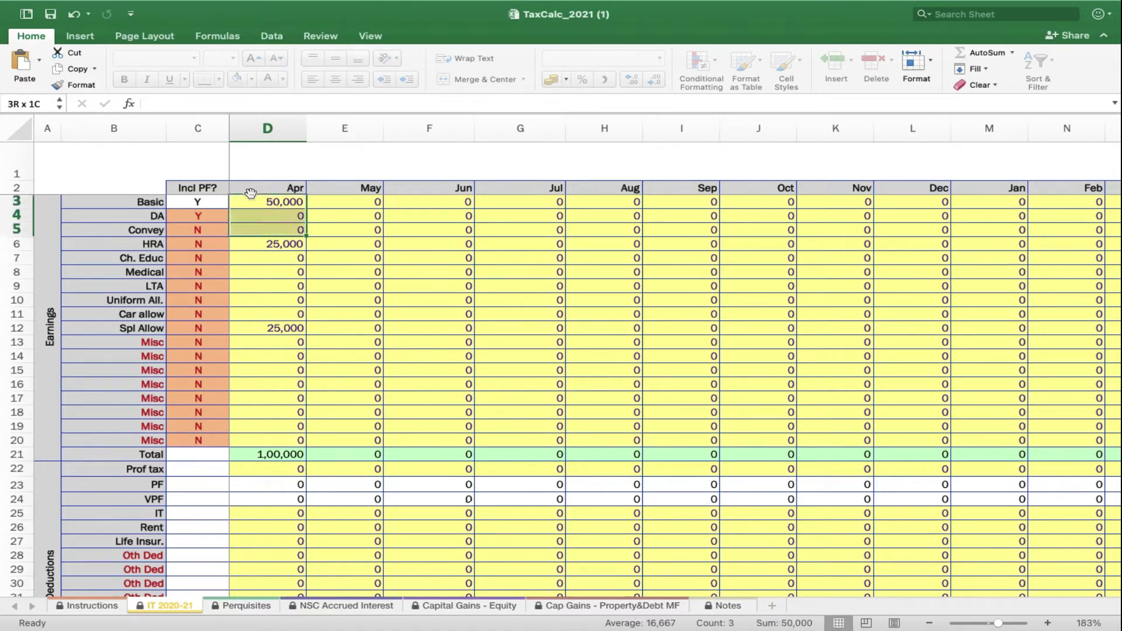
{"action": "key", "text": "shift+Down"}
{"action": "key", "text": "shift+Down"}
{"action": "key", "text": "shift+Down"}
{"action": "key", "text": "shift+Down"}
{"action": "key", "text": "shift+Down"}
{"action": "key", "text": "shift+Down"}
{"action": "key", "text": "shift+Down"}
{"action": "key", "text": "super+c"}
{"action": "key", "text": "Right"}
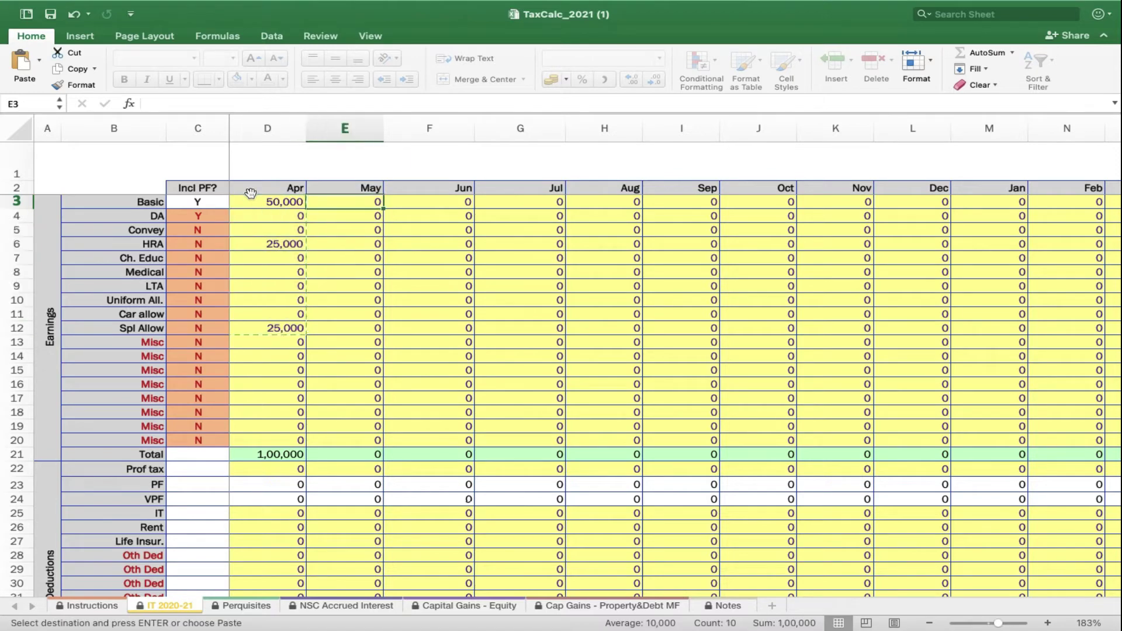
{"action": "key", "text": "shift+Right"}
{"action": "key", "text": "shift+Right"}
{"action": "key", "text": "shift+Right"}
{"action": "key", "text": "shift+Right"}
{"action": "key", "text": "shift+Right"}
{"action": "key", "text": "shift+Right"}
{"action": "key", "text": "shift+Right"}
{"action": "key", "text": "shift+Right"}
{"action": "key", "text": "shift+Right"}
{"action": "key", "text": "shift+Right"}
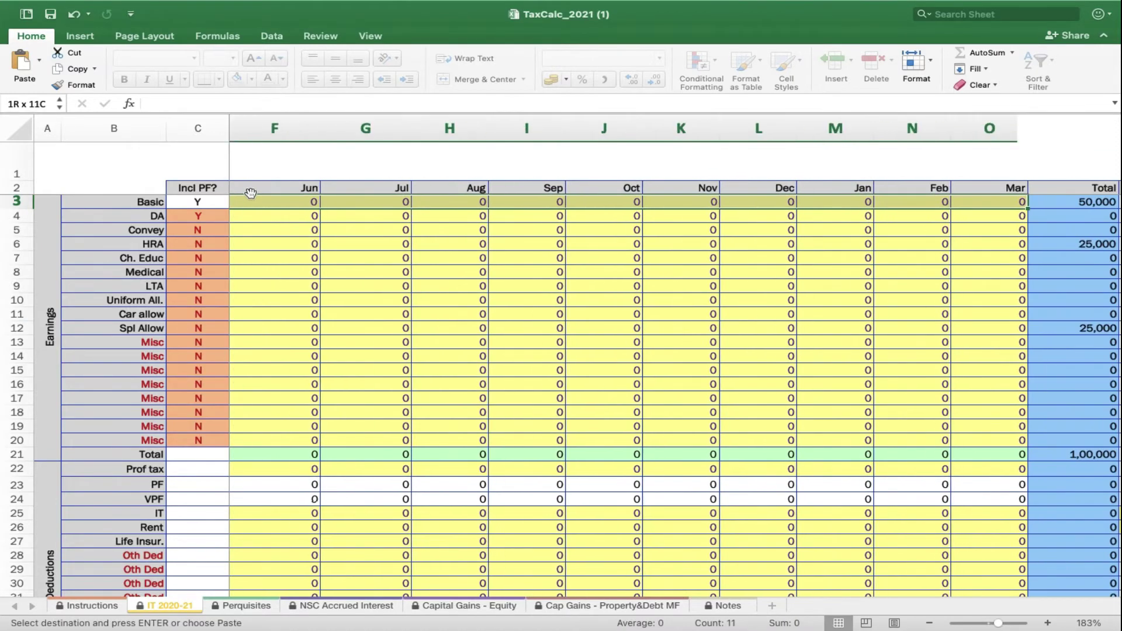
{"action": "key", "text": "Return"}
{"action": "key", "text": "Home"}
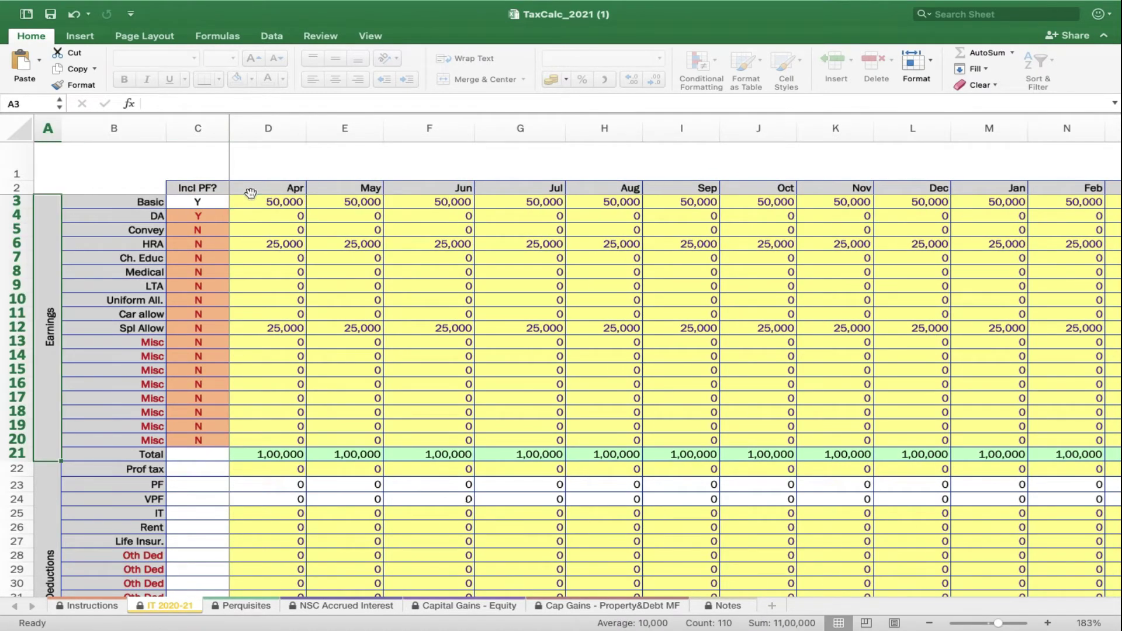
{"action": "key", "text": "Right"}
{"action": "key", "text": "Right"}
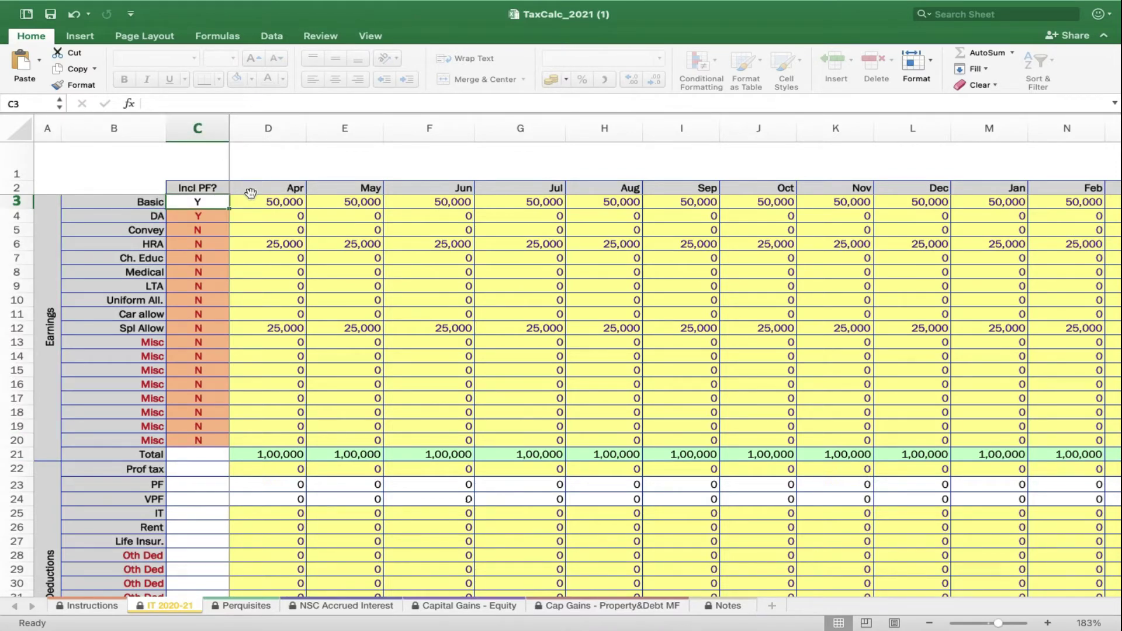
Enter Rent of 25,000 in April's D26 and copy it across every month through March
{"action": "scroll", "coordinate": [444, 366], "scroll_direction": "down", "scroll_amount": 7}
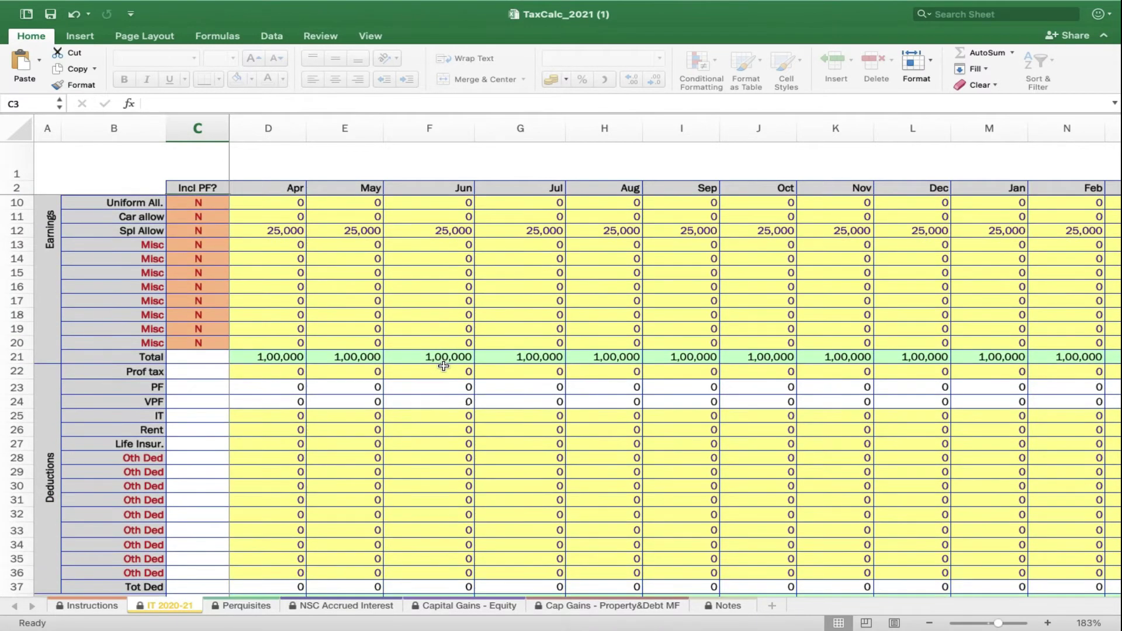
{"action": "scroll", "coordinate": [444, 366], "scroll_direction": "down", "scroll_amount": 12}
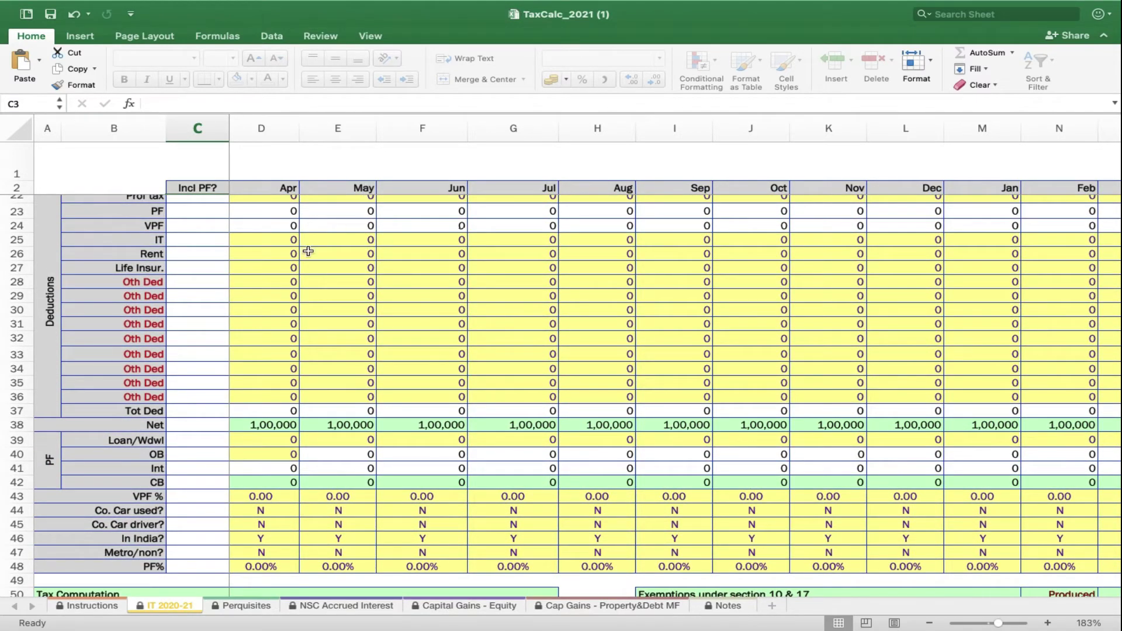
{"action": "left_click", "coordinate": [266, 257]}
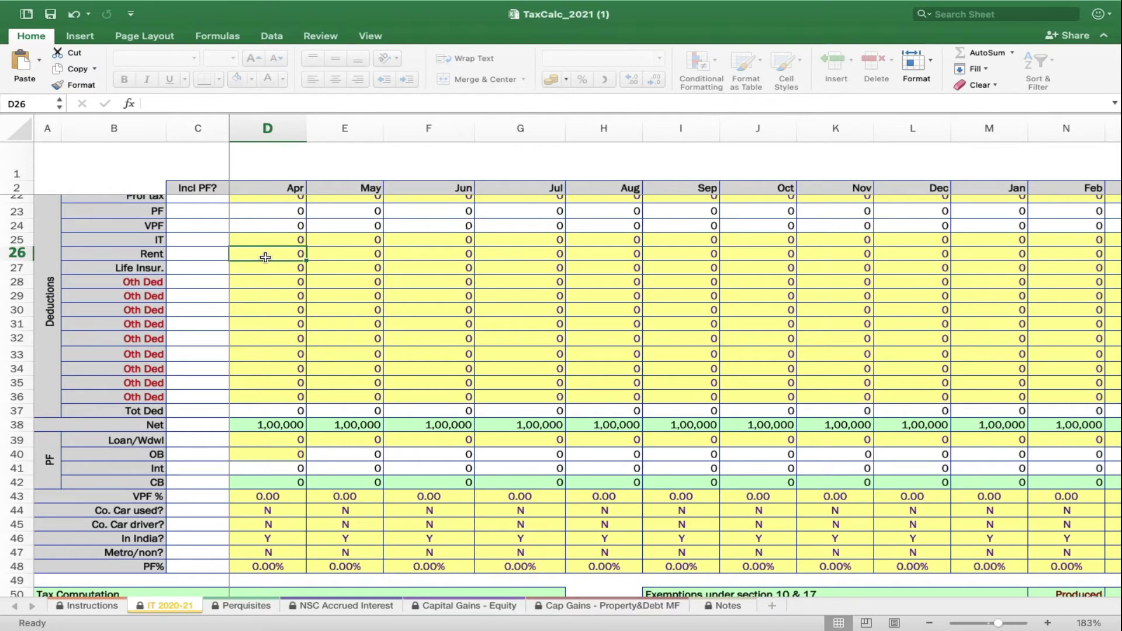
{"action": "type", "text": "250000"}
{"action": "key", "text": "BackSpace"}
{"action": "key", "text": "Return"}
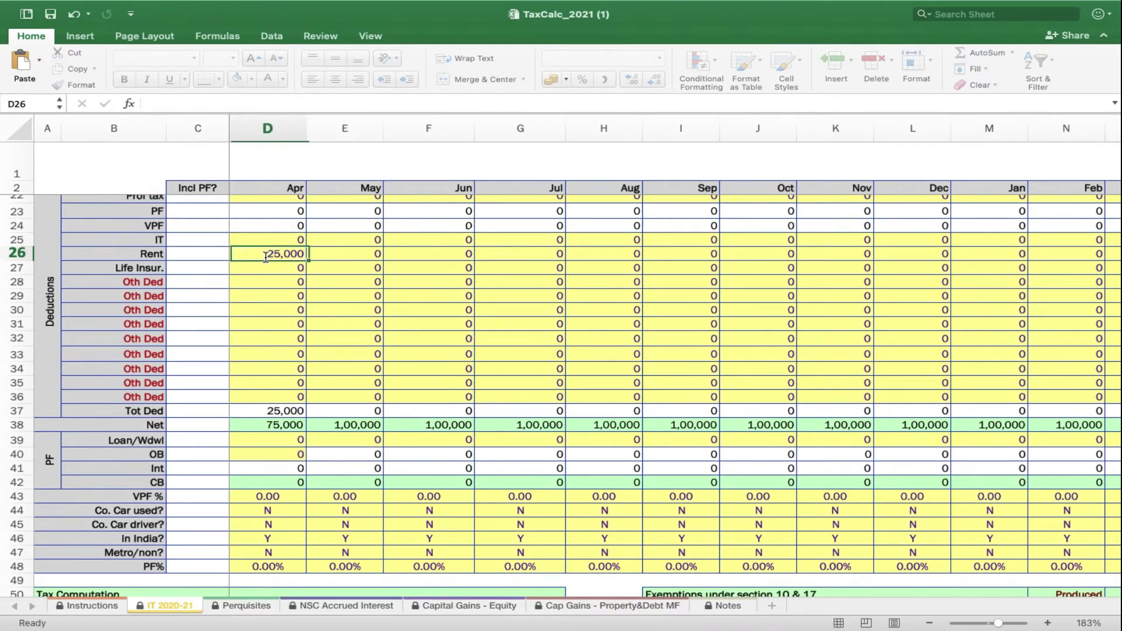
{"action": "key", "text": "super+c"}
{"action": "key", "text": "shift+Right"}
{"action": "key", "text": "shift+Right"}
{"action": "key", "text": "shift+Right"}
{"action": "key", "text": "shift+Right"}
{"action": "key", "text": "shift+Right"}
{"action": "key", "text": "shift+Right"}
{"action": "key", "text": "shift+Right"}
{"action": "key", "text": "shift+Right"}
{"action": "key", "text": "shift+Right"}
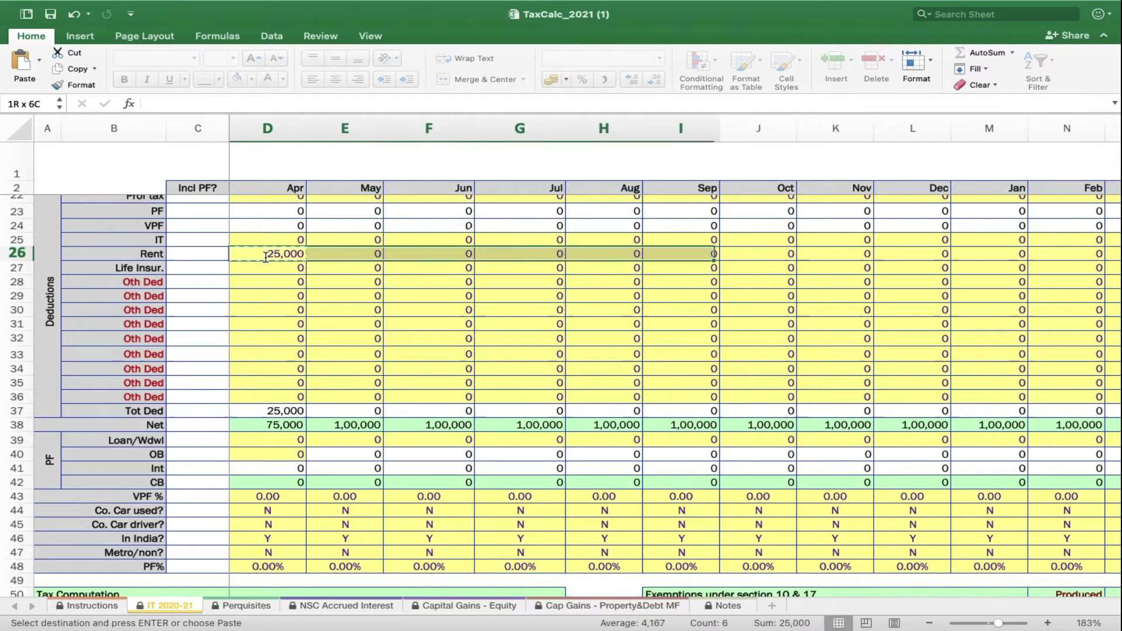
{"action": "key", "text": "shift+Right"}
{"action": "key", "text": "shift+Right"}
{"action": "key", "text": "Return"}
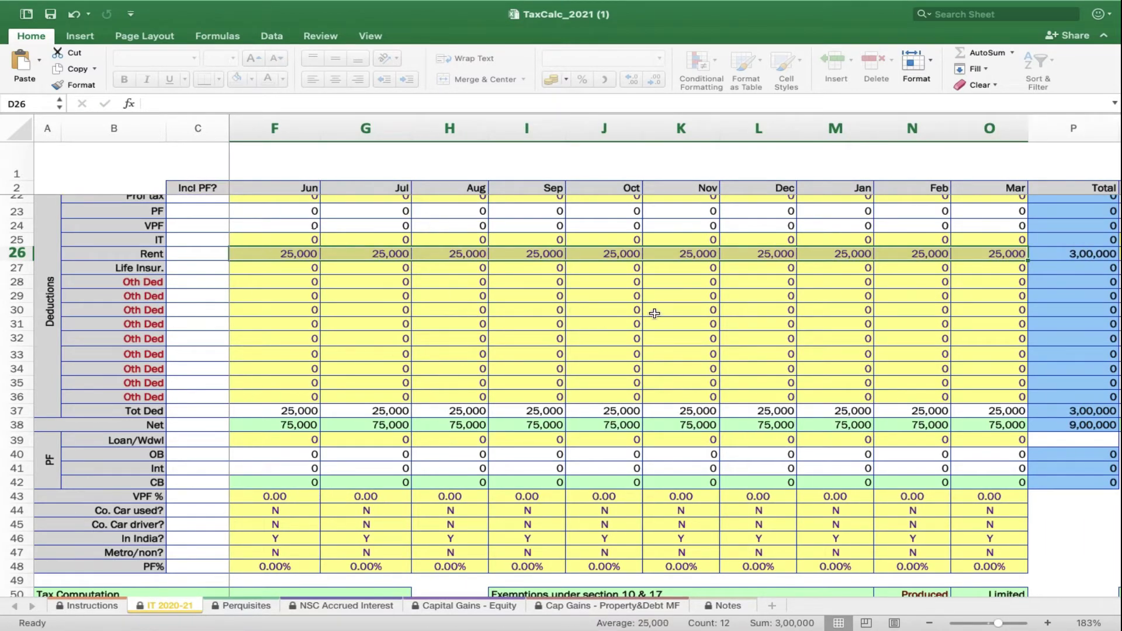
Enter 1,00,000 in the Bonus cell R21 beside the yearly earnings total
{"action": "scroll", "coordinate": [668, 314], "scroll_direction": "up", "scroll_amount": 2}
{"action": "scroll", "coordinate": [667, 314], "scroll_direction": "right", "scroll_amount": 1}
{"action": "scroll", "coordinate": [667, 315], "scroll_direction": "up", "scroll_amount": 4}
{"action": "scroll", "coordinate": [667, 315], "scroll_direction": "right", "scroll_amount": 2}
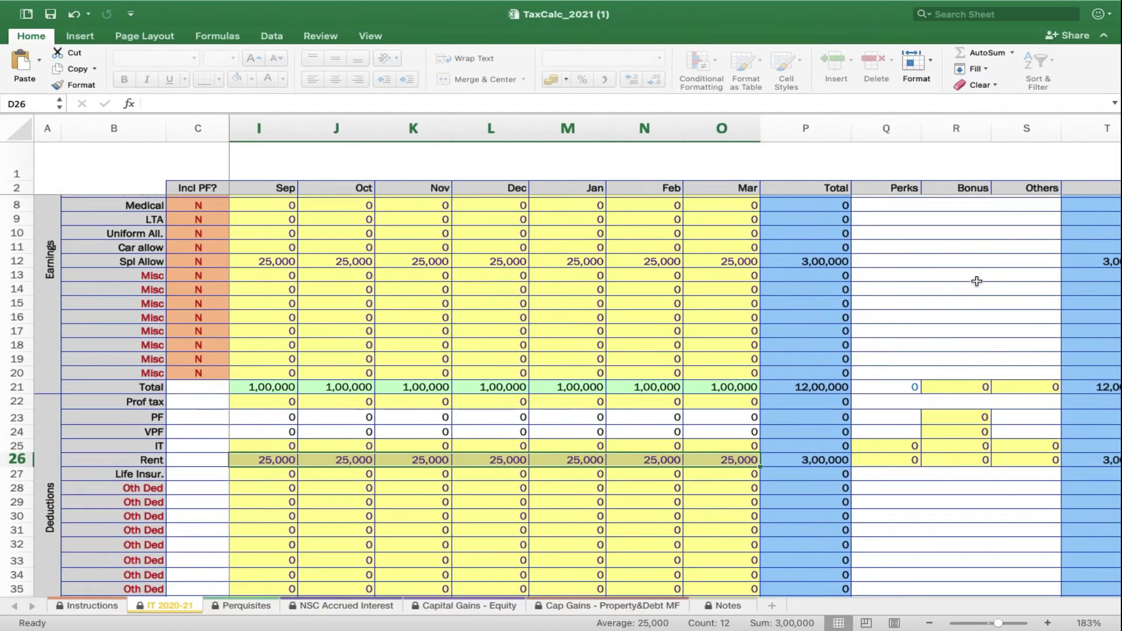
{"action": "left_click", "coordinate": [953, 392]}
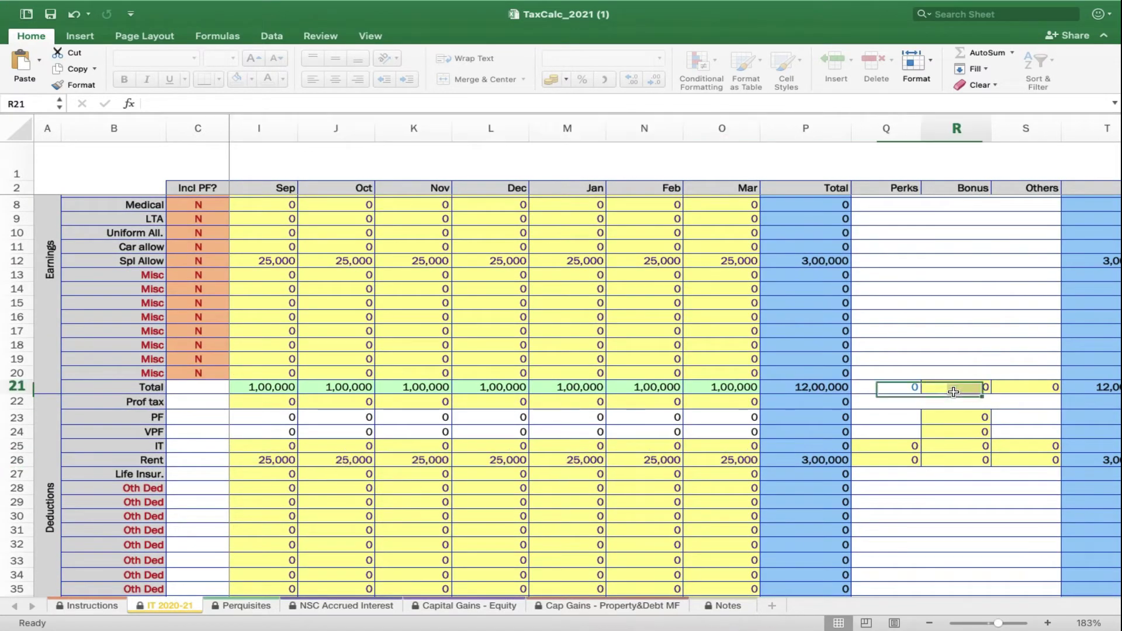
{"action": "type", "text": "1"}
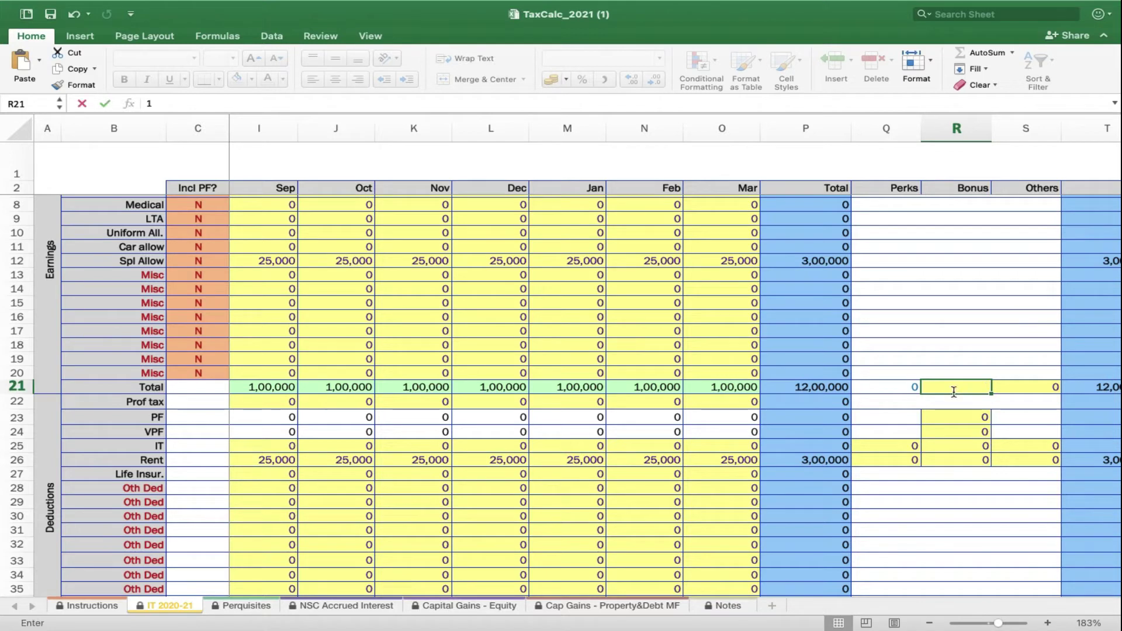
{"action": "type", "text": ",00,0"}
{"action": "type", "text": "00000"}
{"action": "key", "text": "Tab"}
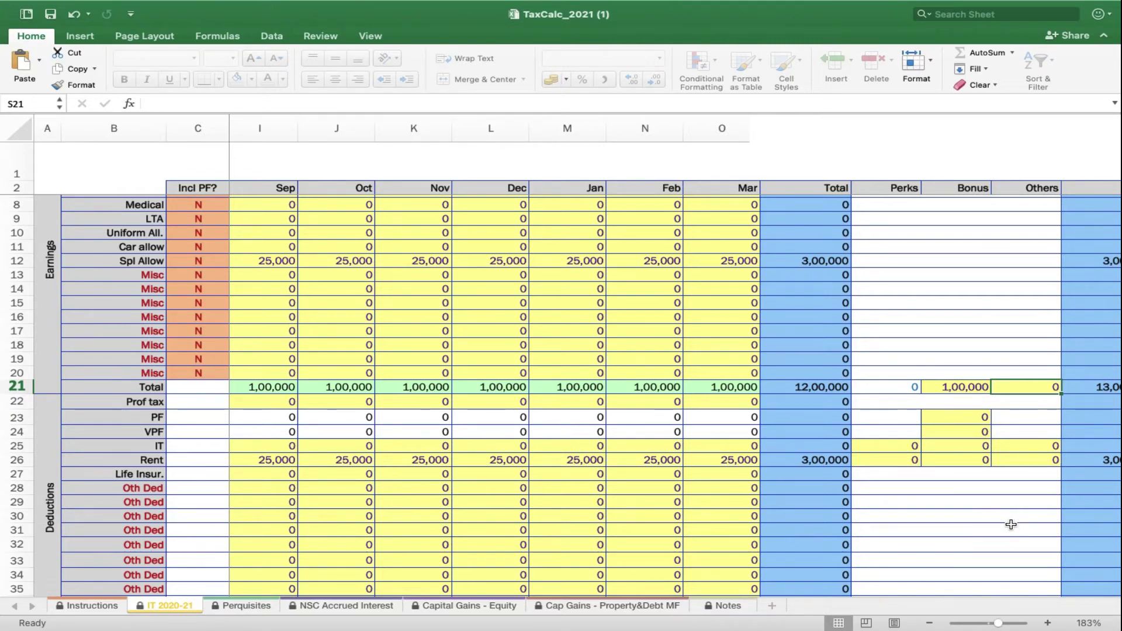
{"action": "scroll", "coordinate": [1011, 525], "scroll_direction": "right", "scroll_amount": 1}
{"action": "scroll", "coordinate": [1011, 524], "scroll_direction": "down", "scroll_amount": 7}
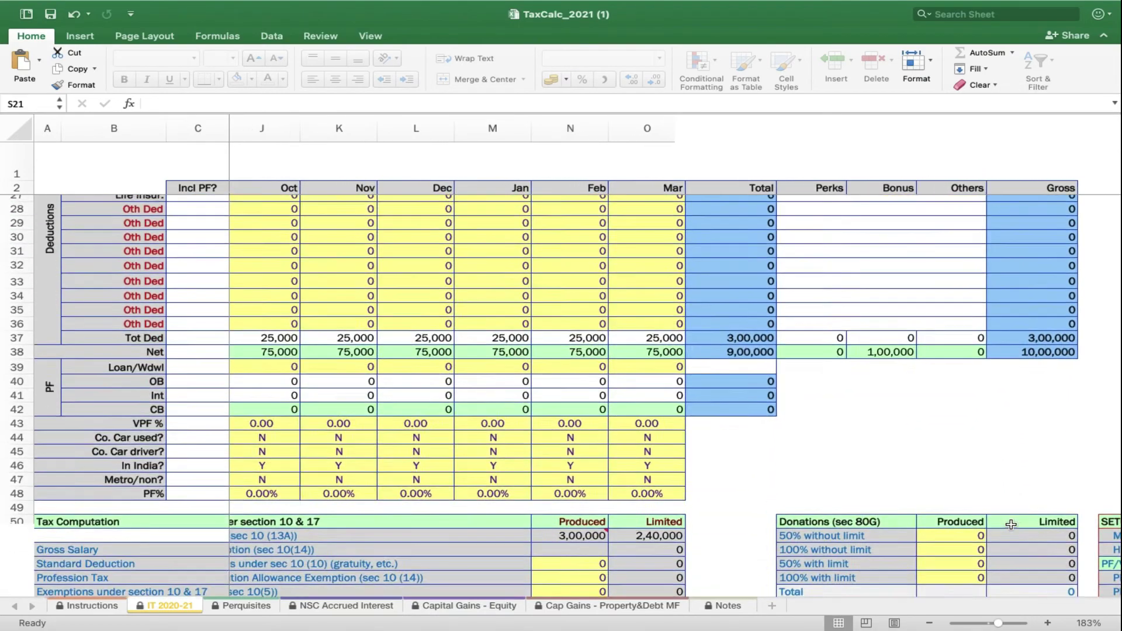
{"action": "scroll", "coordinate": [1011, 524], "scroll_direction": "down", "scroll_amount": 4}
{"action": "scroll", "coordinate": [1011, 524], "scroll_direction": "right", "scroll_amount": 5}
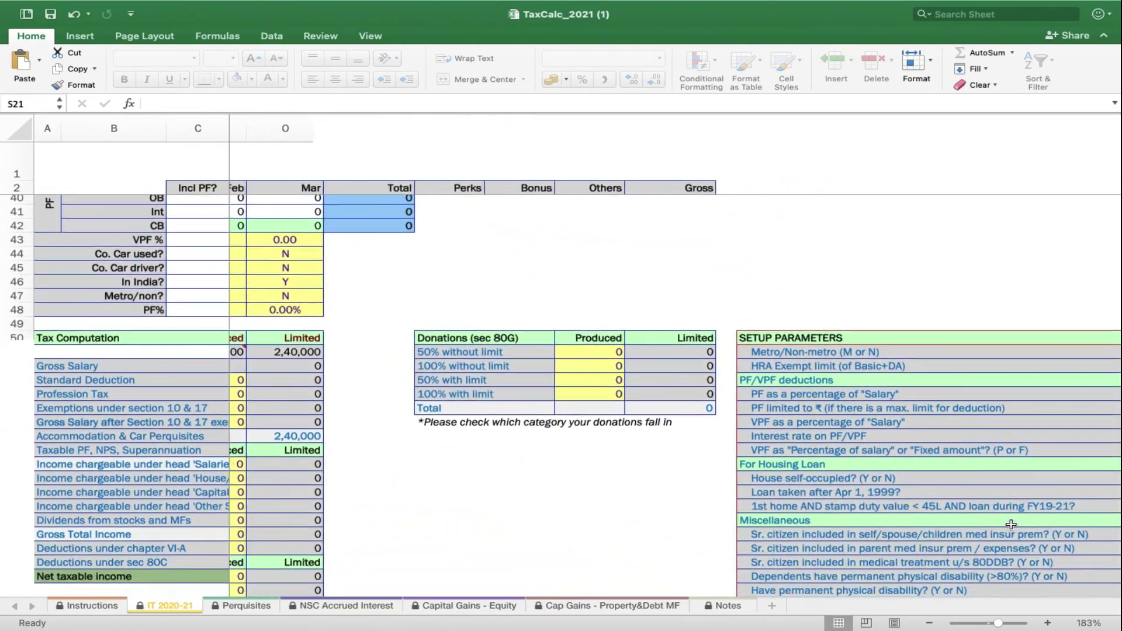
{"action": "scroll", "coordinate": [1011, 525], "scroll_direction": "down", "scroll_amount": 2}
{"action": "scroll", "coordinate": [1012, 524], "scroll_direction": "right", "scroll_amount": 1}
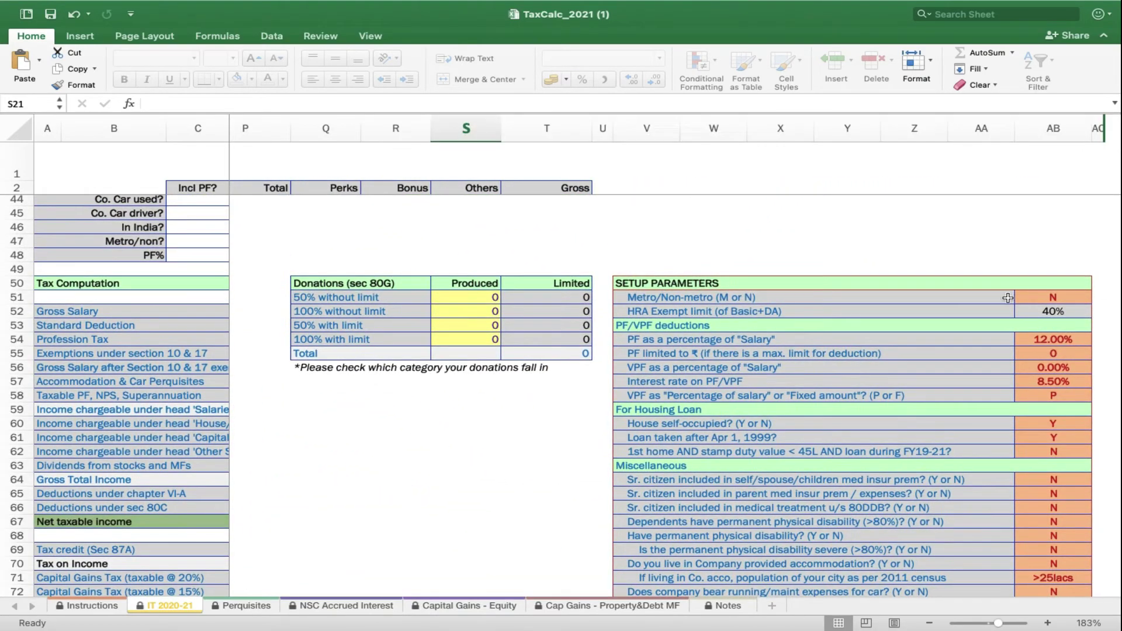
{"action": "left_click", "coordinate": [1054, 298]}
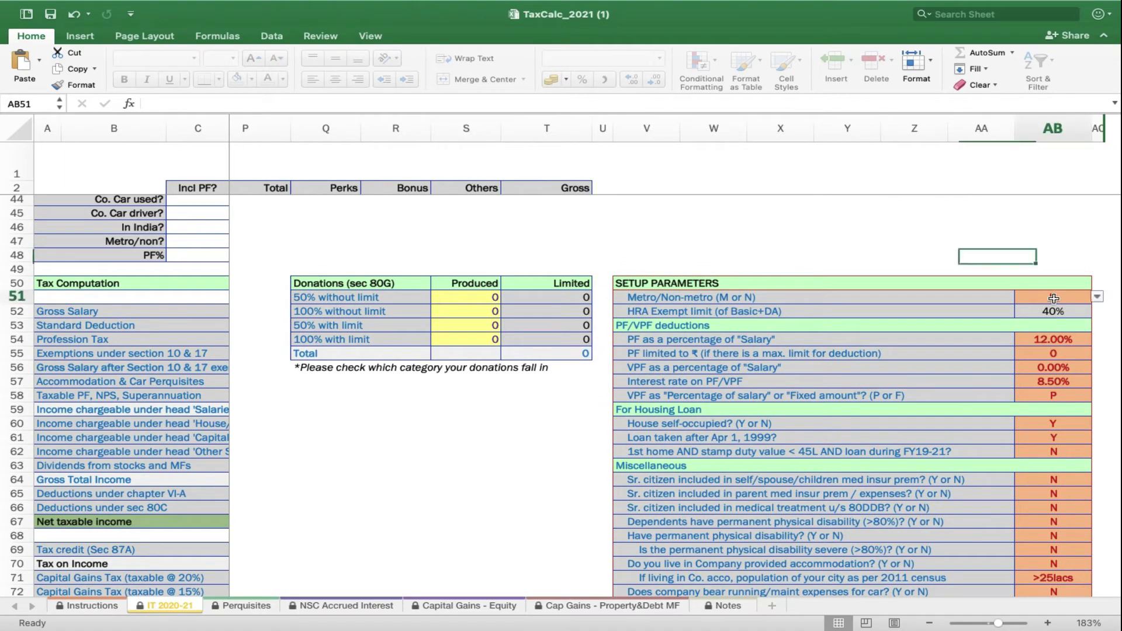
{"action": "left_click", "coordinate": [1099, 298]}
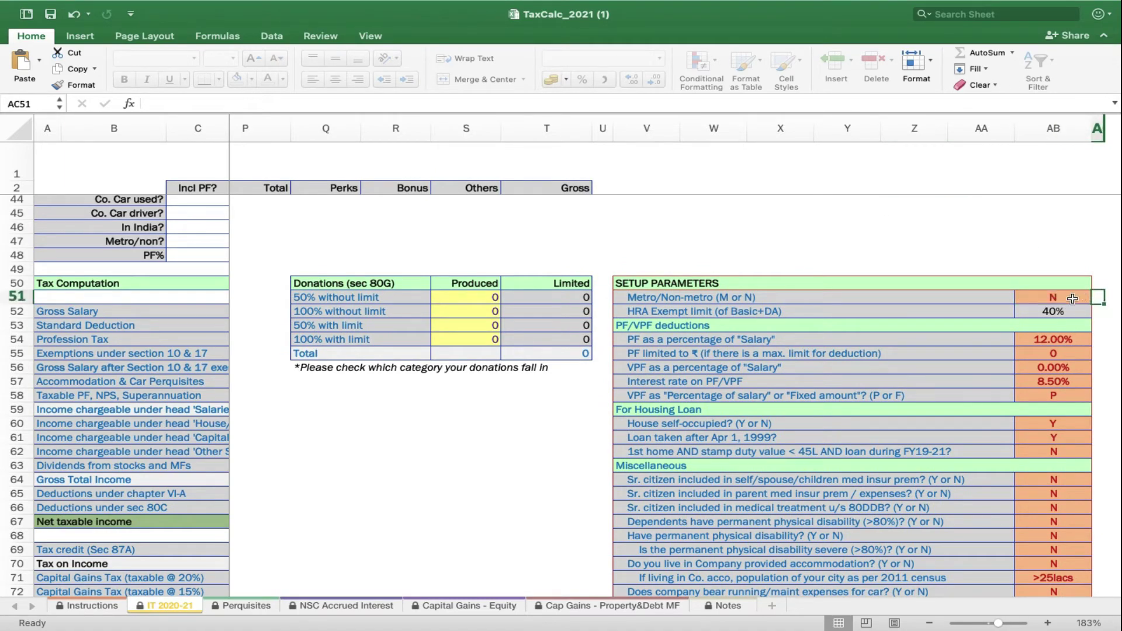
{"action": "left_click", "coordinate": [1073, 299]}
{"action": "scroll", "coordinate": [1041, 327], "scroll_direction": "down", "scroll_amount": 2}
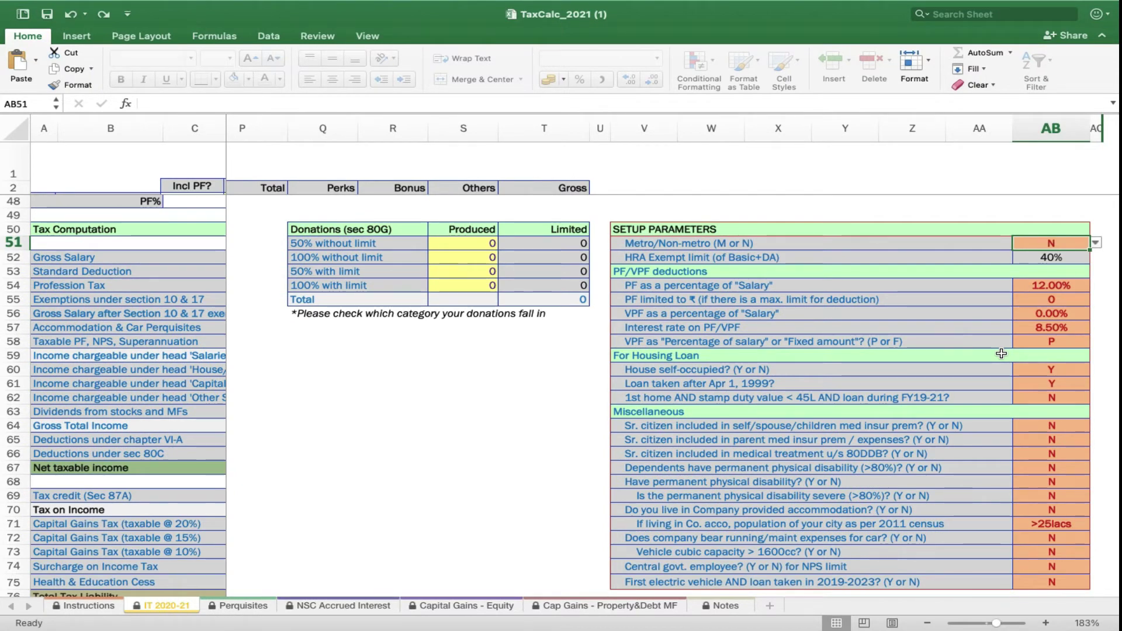
{"action": "type", "text": "M"}
{"action": "key", "text": "Return"}
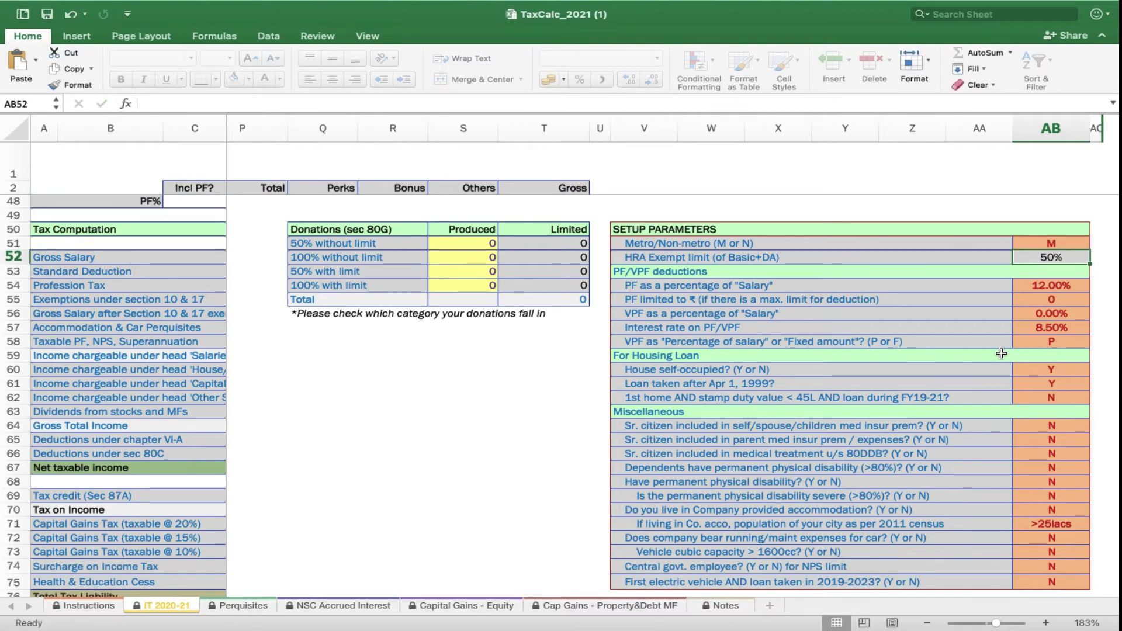
{"action": "scroll", "coordinate": [975, 386], "scroll_direction": "down", "scroll_amount": 2}
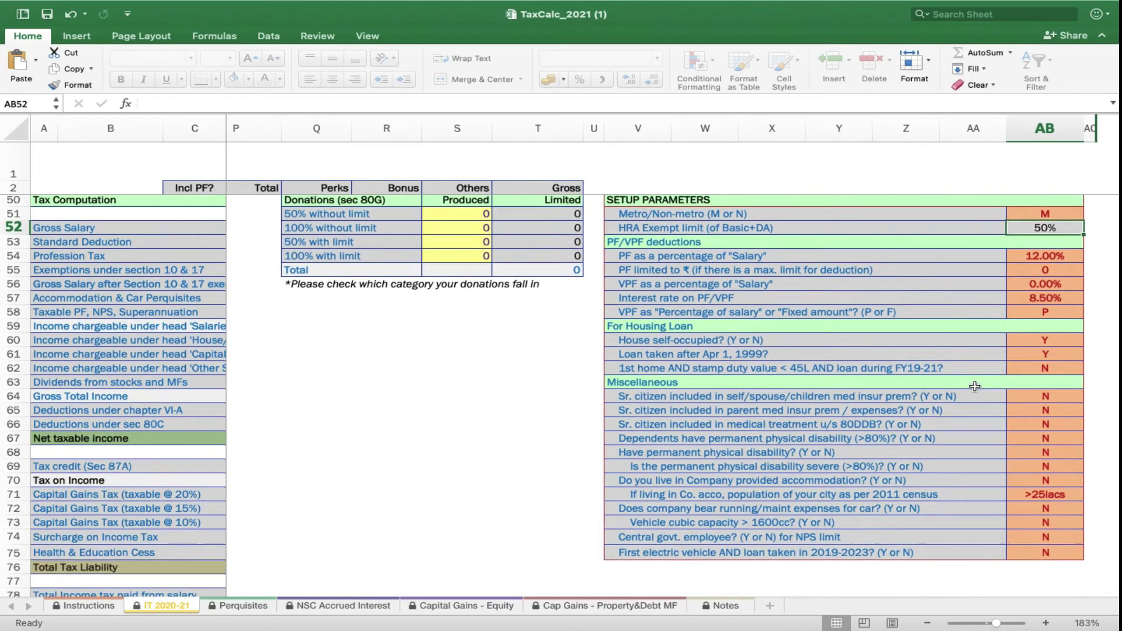
{"action": "left_click", "coordinate": [1054, 337]}
{"action": "key", "text": "Down"}
{"action": "key", "text": "Down"}
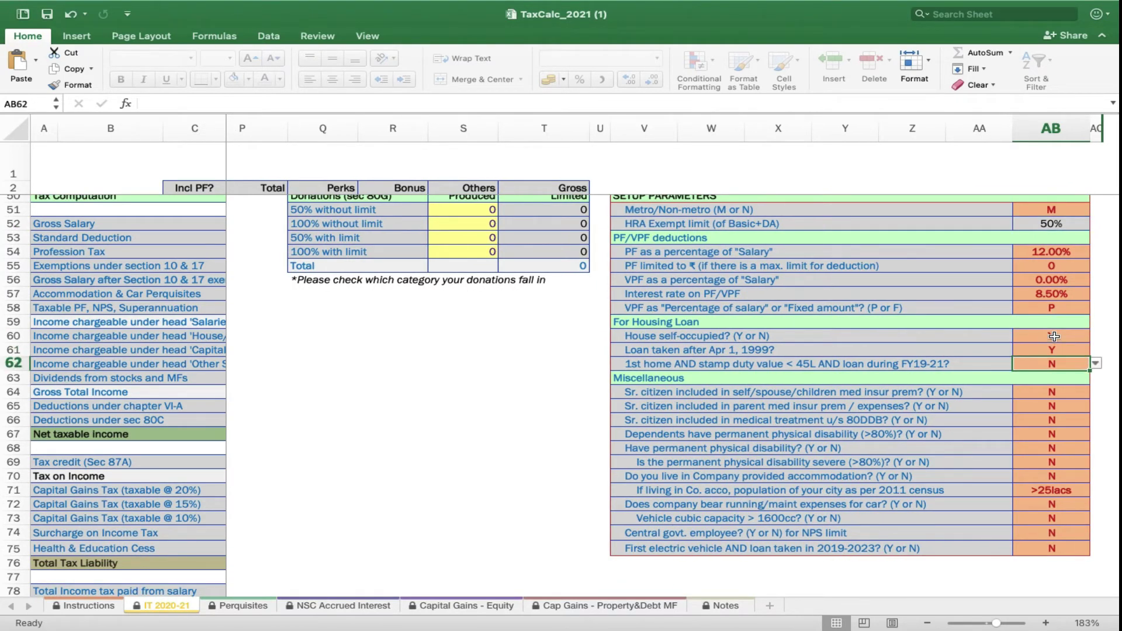
{"action": "key", "text": "Down"}
{"action": "key", "text": "Down"}
{"action": "key", "text": "Down"}
{"action": "key", "text": "Down"}
{"action": "key", "text": "Down"}
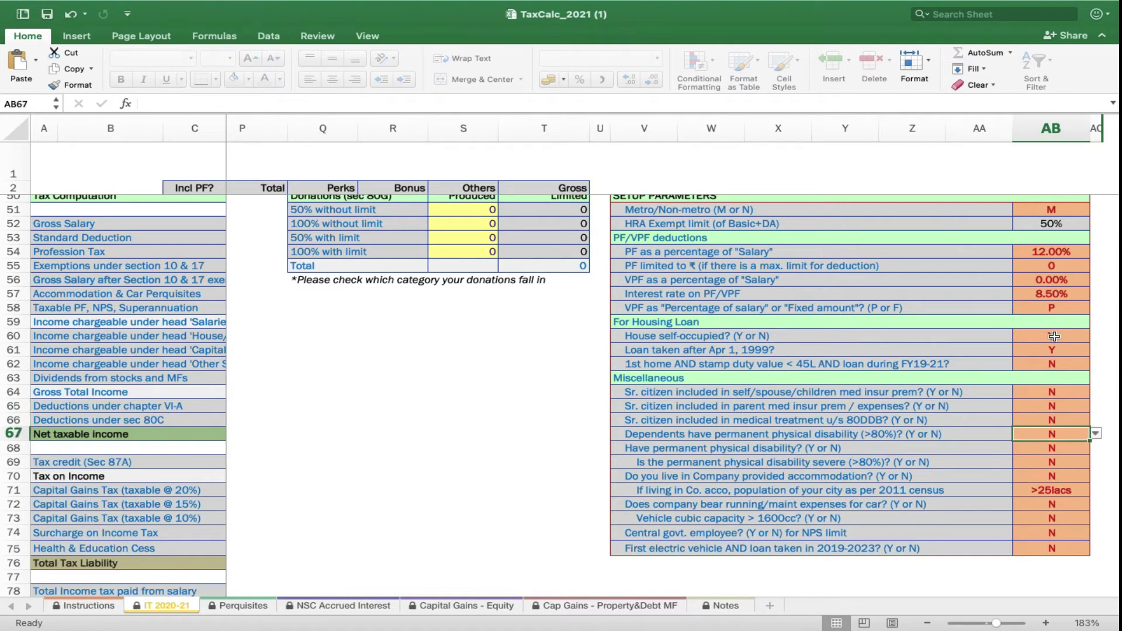
{"action": "scroll", "coordinate": [1054, 337], "scroll_direction": "up", "scroll_amount": 1}
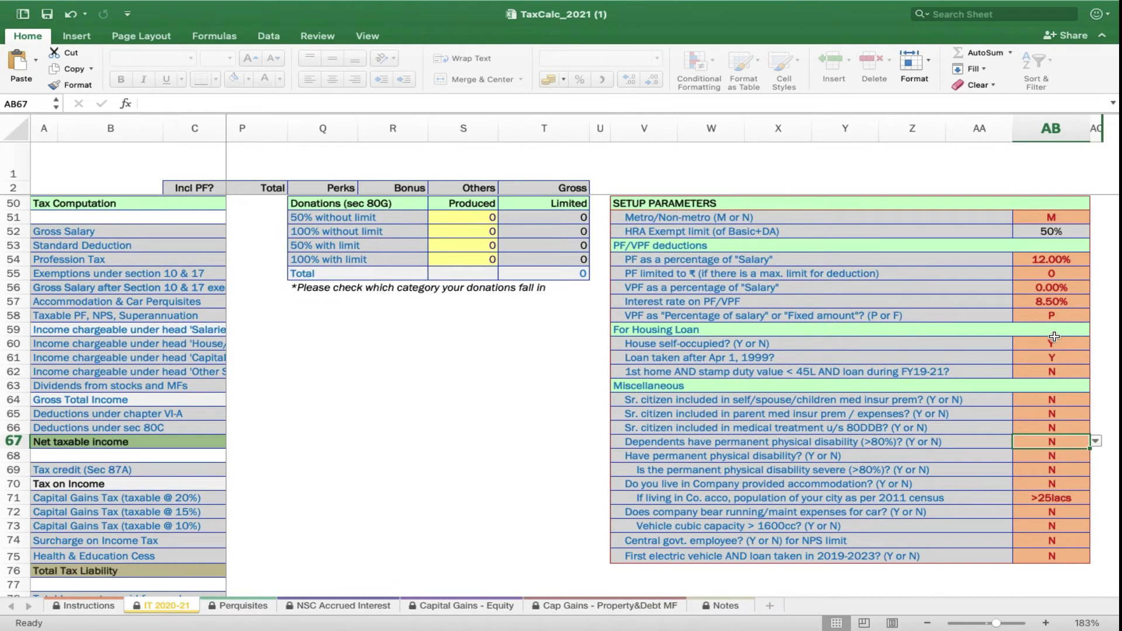
{"action": "scroll", "coordinate": [1054, 337], "scroll_direction": "up", "scroll_amount": 4}
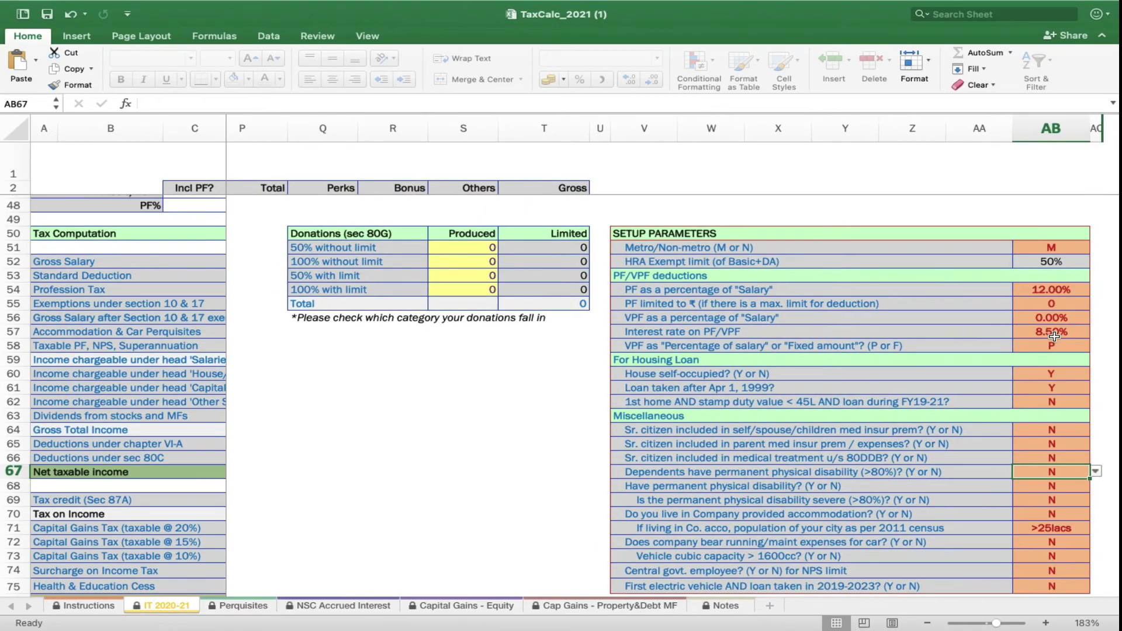
{"action": "key", "text": "ctrl+z"}
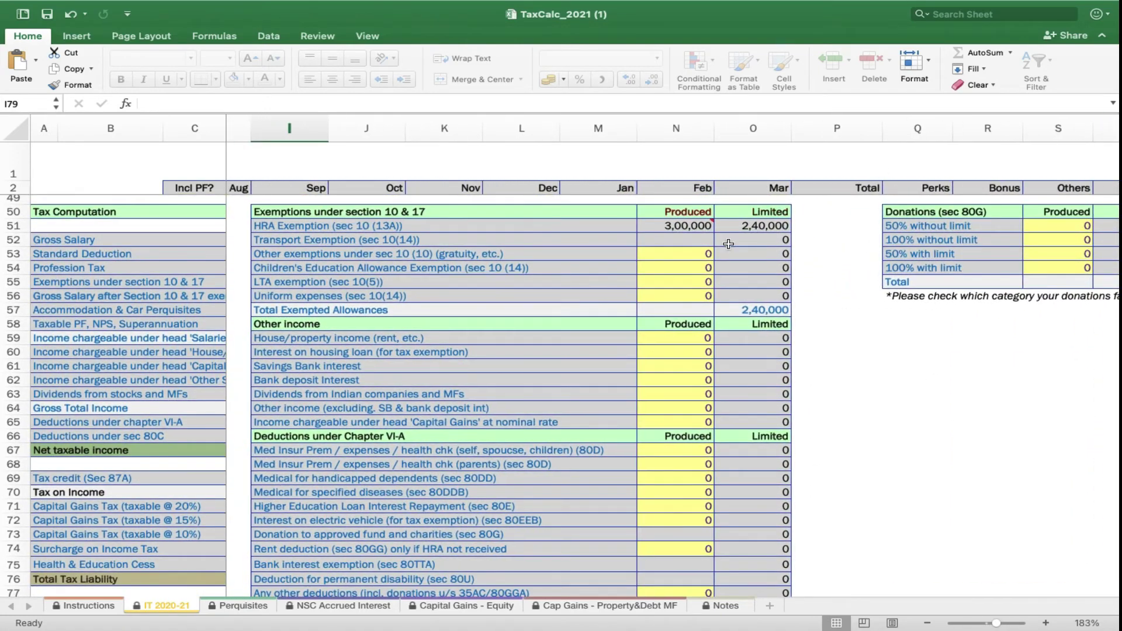
Enter 1,50,000 for PPF, Sukanya Samriddhi in N81 under section 80C
{"action": "mouse_move", "coordinate": [648, 220]}
{"action": "scroll", "coordinate": [706, 350], "scroll_direction": "down", "scroll_amount": 3}
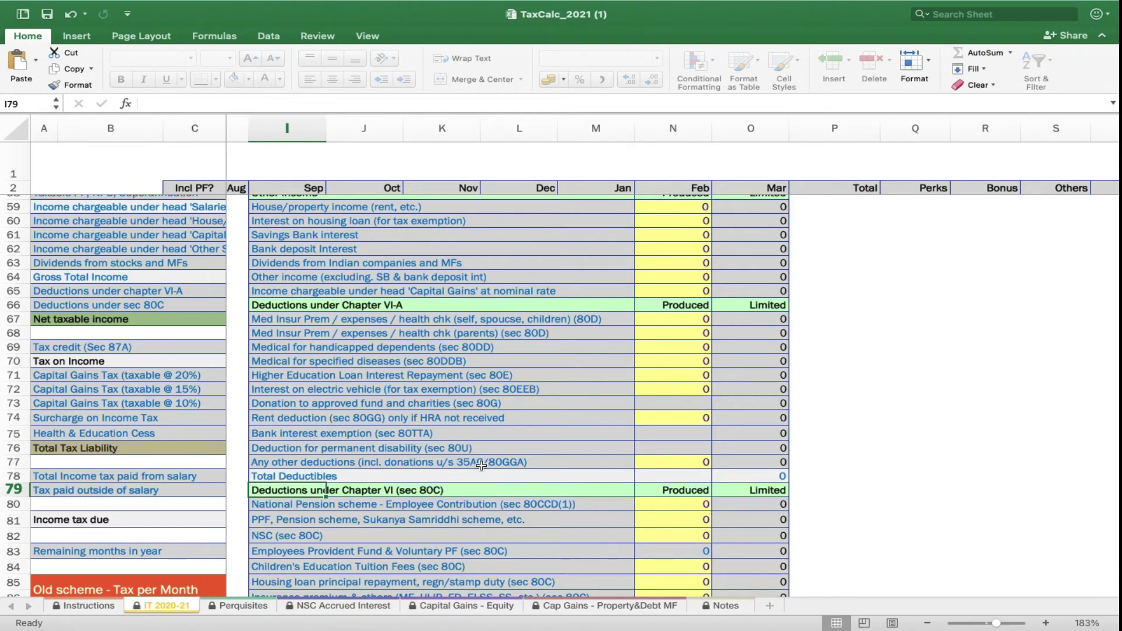
{"action": "scroll", "coordinate": [481, 464], "scroll_direction": "down", "scroll_amount": 2}
{"action": "scroll", "coordinate": [481, 465], "scroll_direction": "left", "scroll_amount": 1}
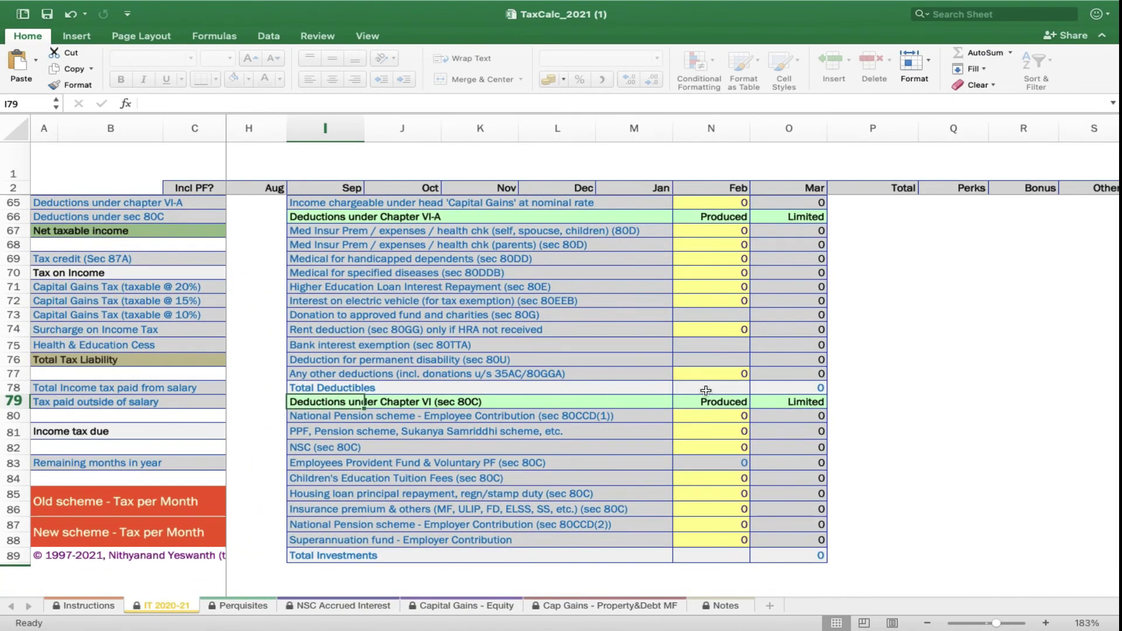
{"action": "scroll", "coordinate": [704, 463], "scroll_direction": "down", "scroll_amount": 1}
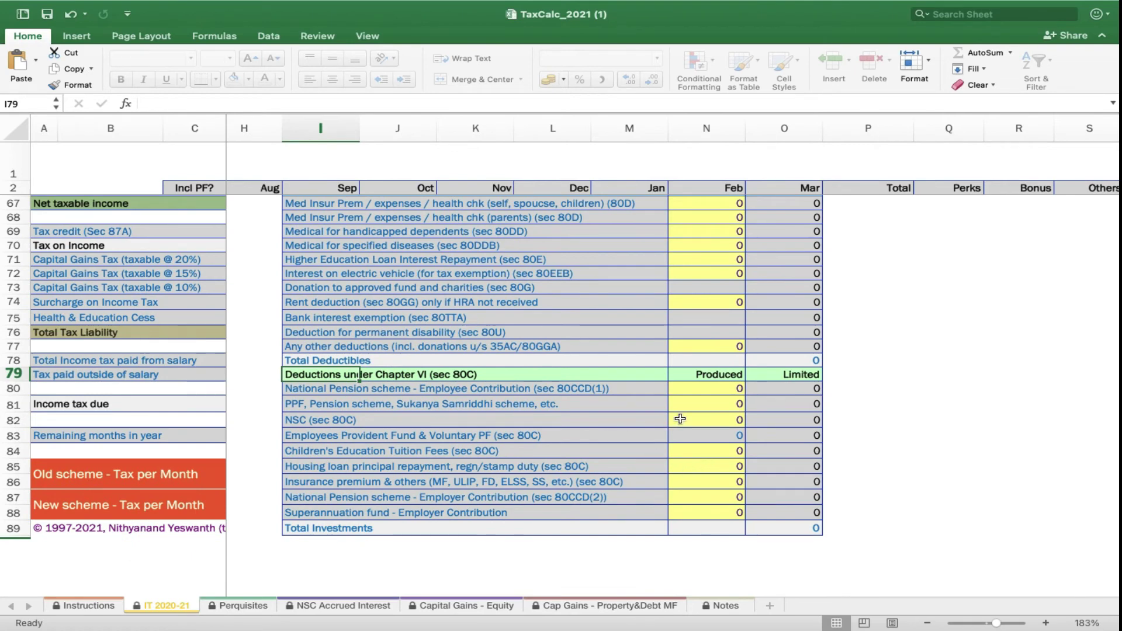
{"action": "left_click", "coordinate": [716, 404]}
{"action": "type", "text": "250000"}
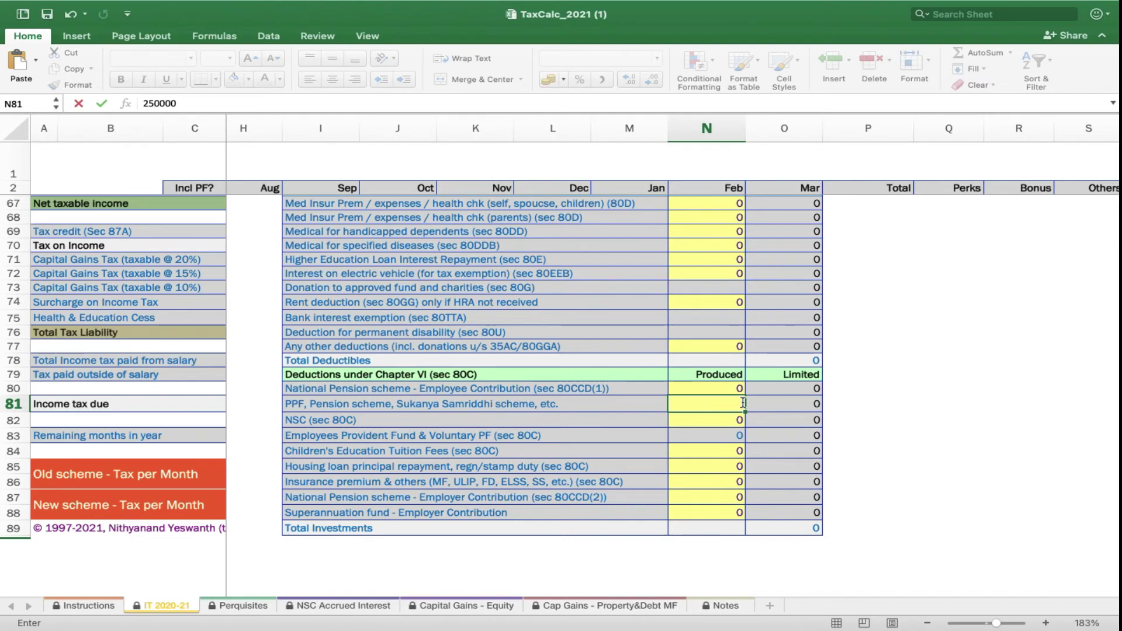
{"action": "type", "text": "150000"}
{"action": "key", "text": "Return"}
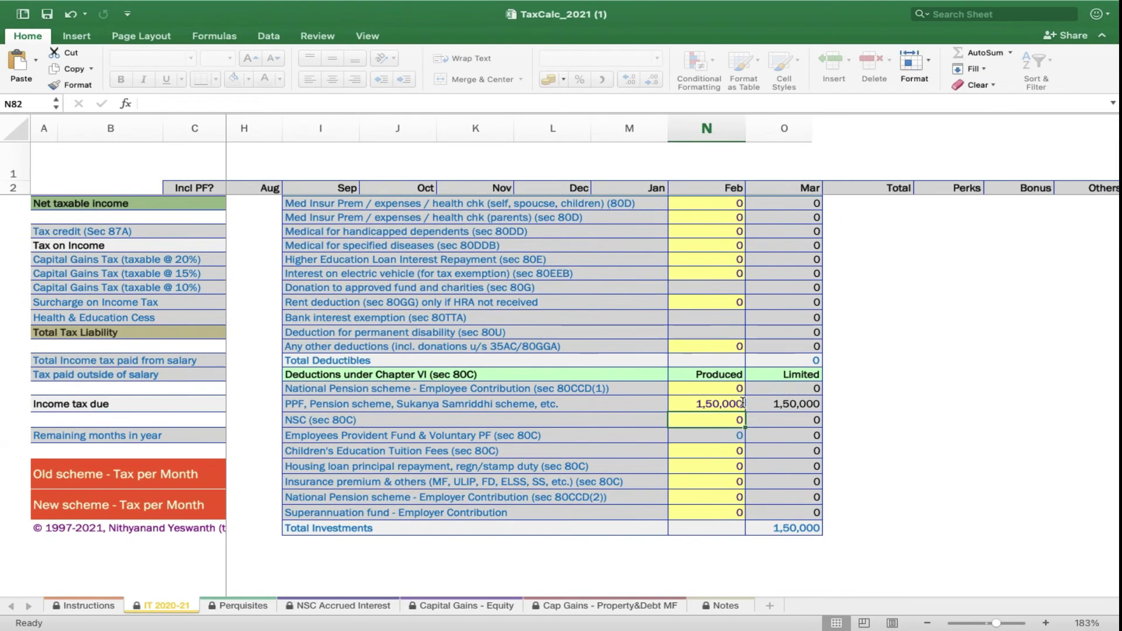
{"action": "scroll", "coordinate": [762, 438], "scroll_direction": "left", "scroll_amount": 5}
{"action": "scroll", "coordinate": [762, 438], "scroll_direction": "up", "scroll_amount": 5}
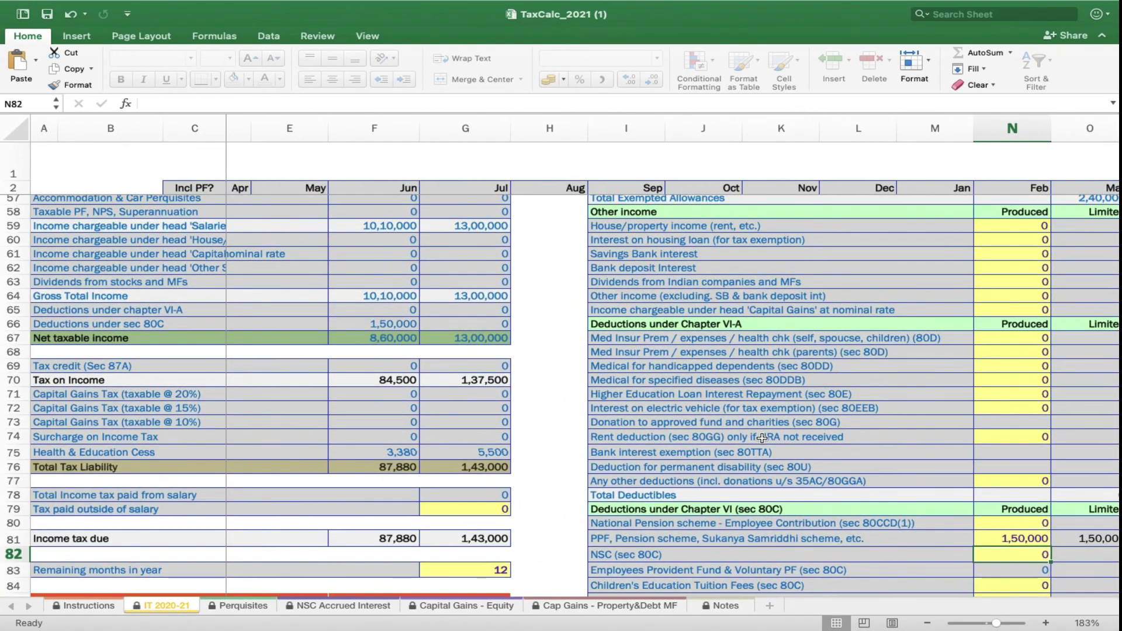
{"action": "scroll", "coordinate": [762, 438], "scroll_direction": "up", "scroll_amount": 4}
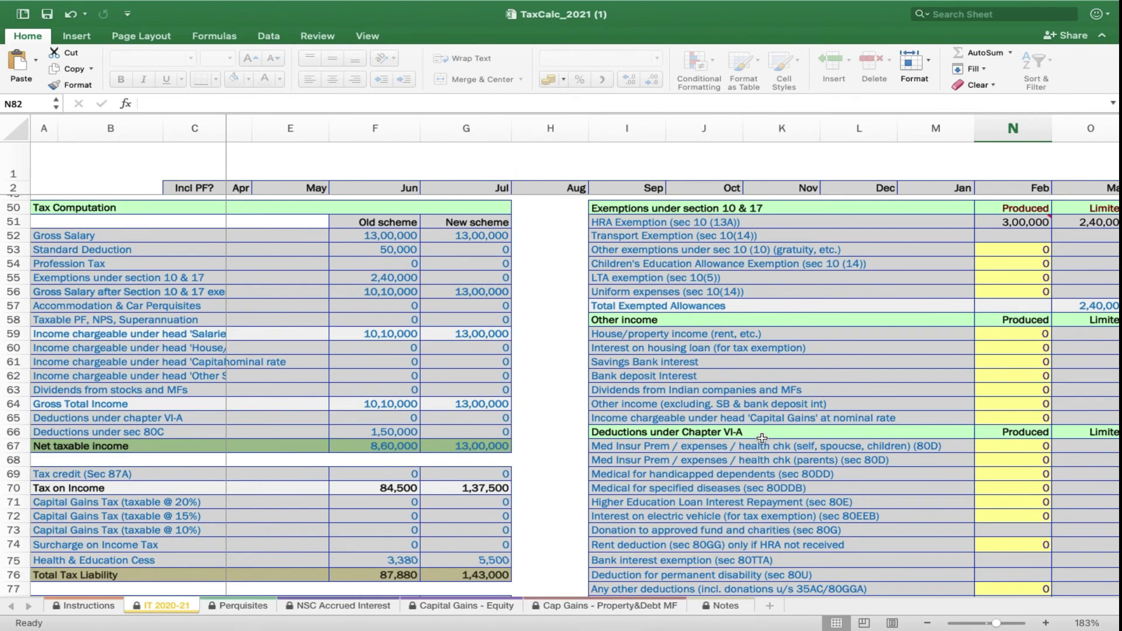
{"action": "scroll", "coordinate": [761, 438], "scroll_direction": "up", "scroll_amount": 2}
{"action": "scroll", "coordinate": [762, 438], "scroll_direction": "left", "scroll_amount": 1}
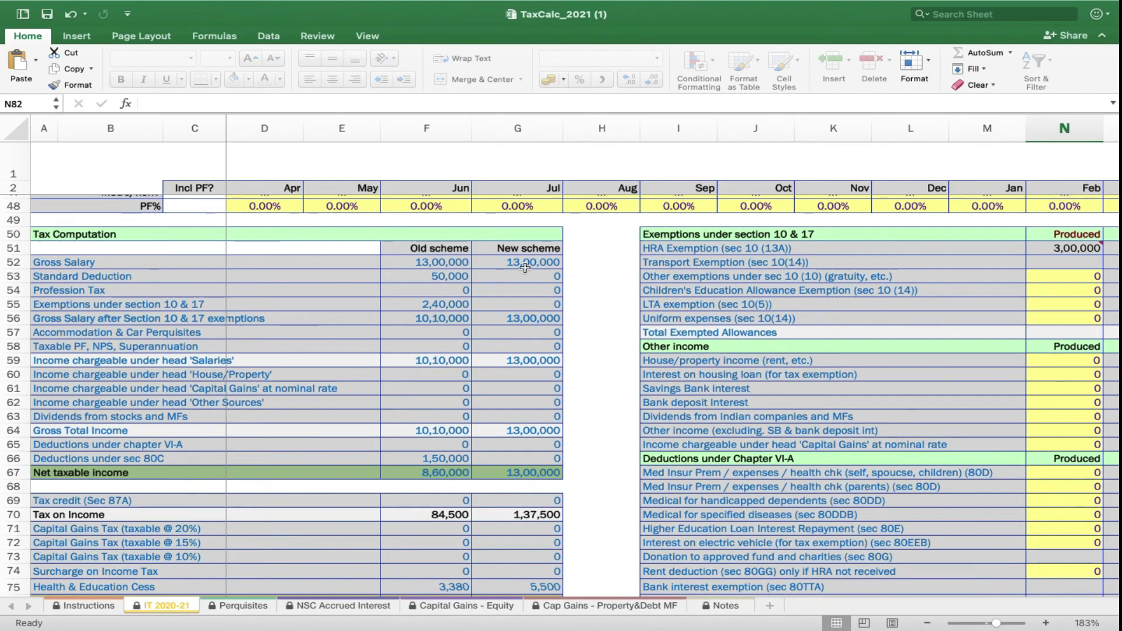
{"action": "left_click", "coordinate": [452, 282]}
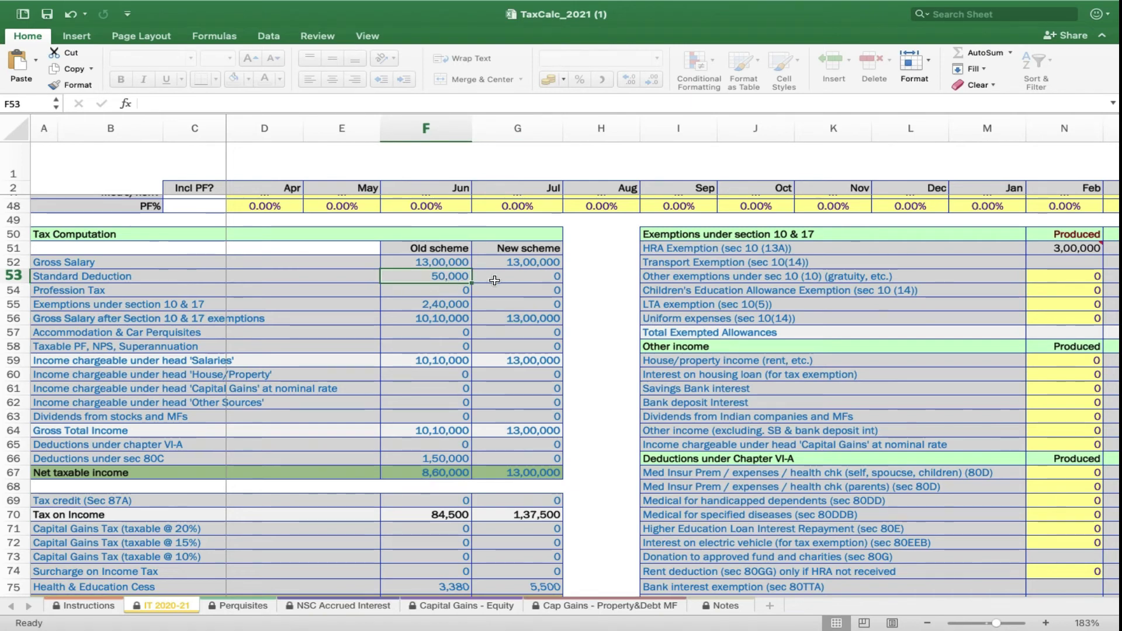
{"action": "key", "text": "Down"}
{"action": "key", "text": "Down"}
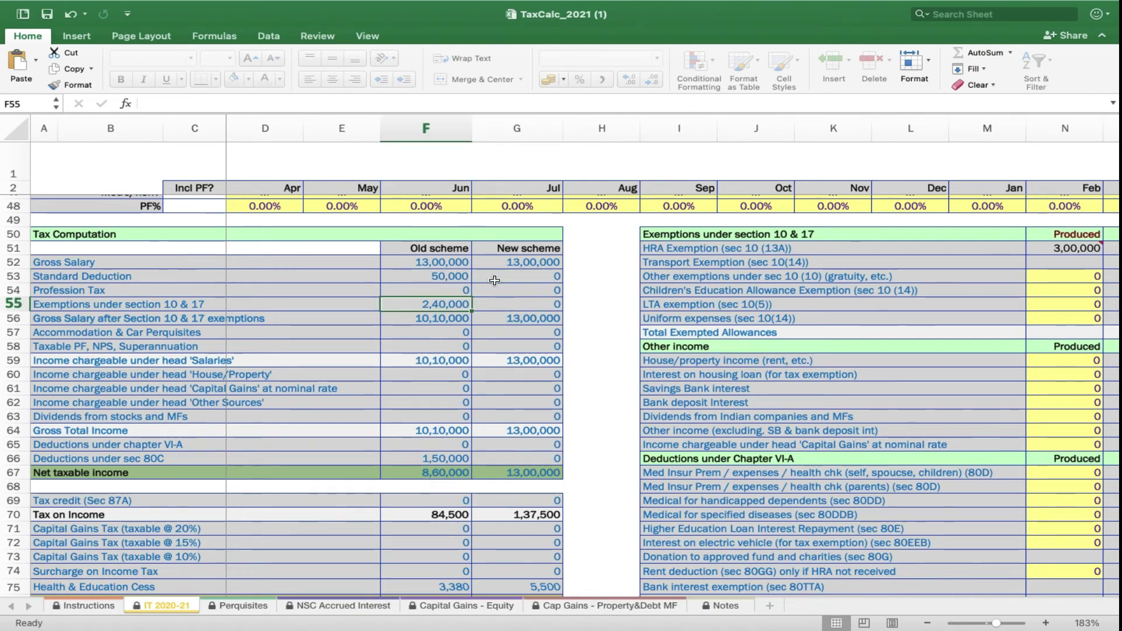
{"action": "key", "text": "Down"}
{"action": "key", "text": "Right"}
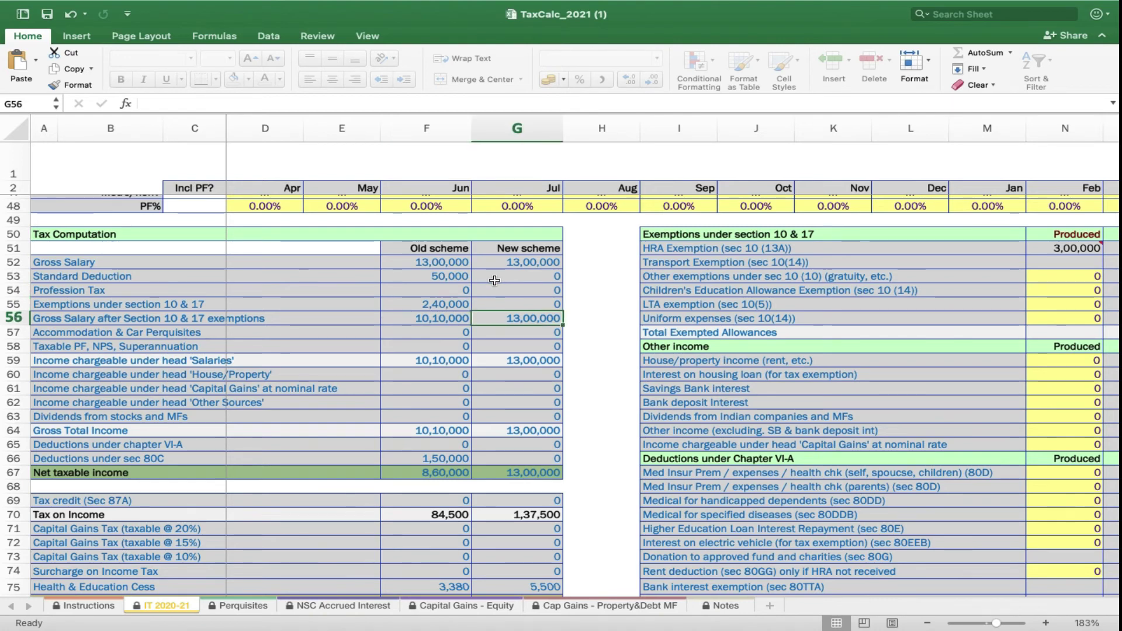
{"action": "key", "text": "Down"}
{"action": "key", "text": "Down"}
{"action": "key", "text": "Down"}
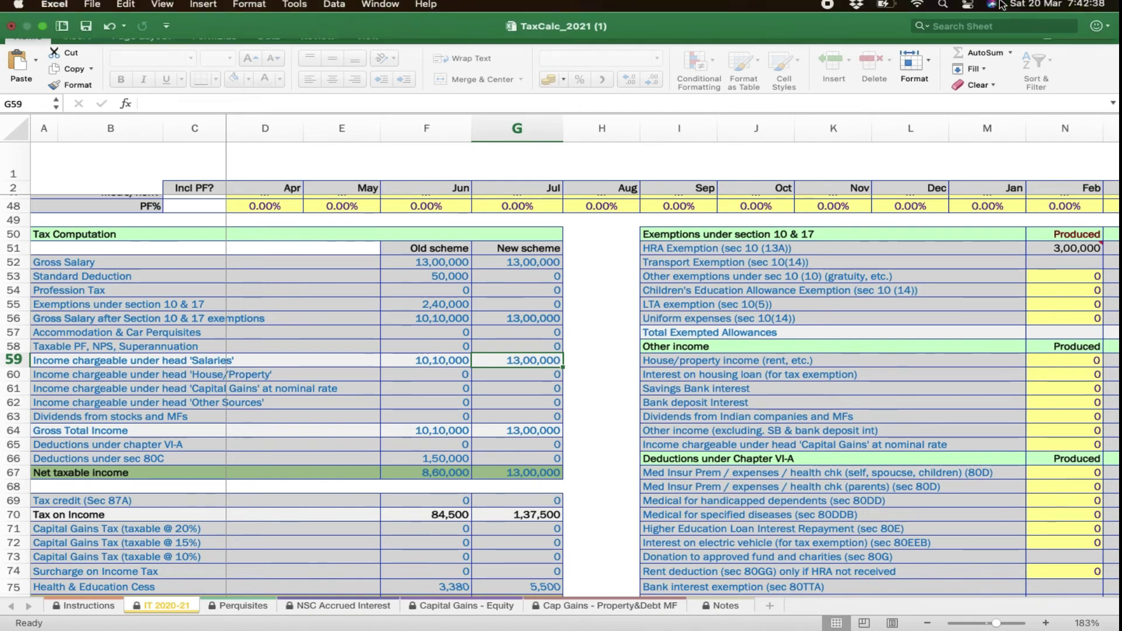
{"action": "key", "text": "Left"}
{"action": "key", "text": "Left"}
{"action": "key", "text": "Right"}
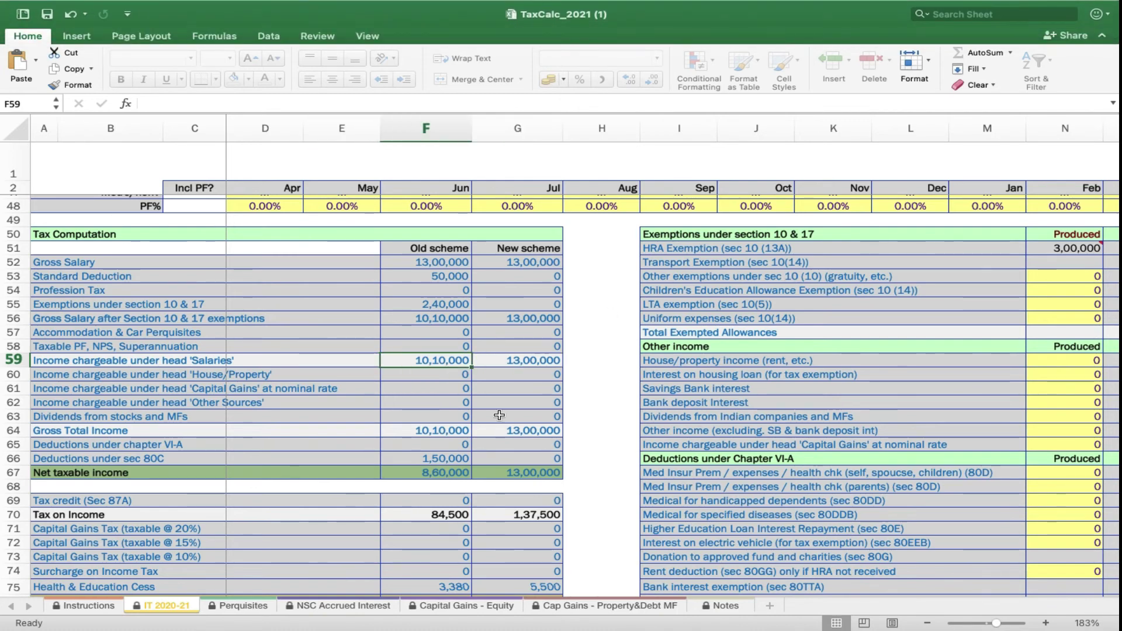
{"action": "key", "text": "Down"}
{"action": "key", "text": "Down"}
{"action": "key", "text": "Down"}
{"action": "key", "text": "Down"}
{"action": "key", "text": "Down"}
{"action": "key", "text": "Down"}
{"action": "key", "text": "Down"}
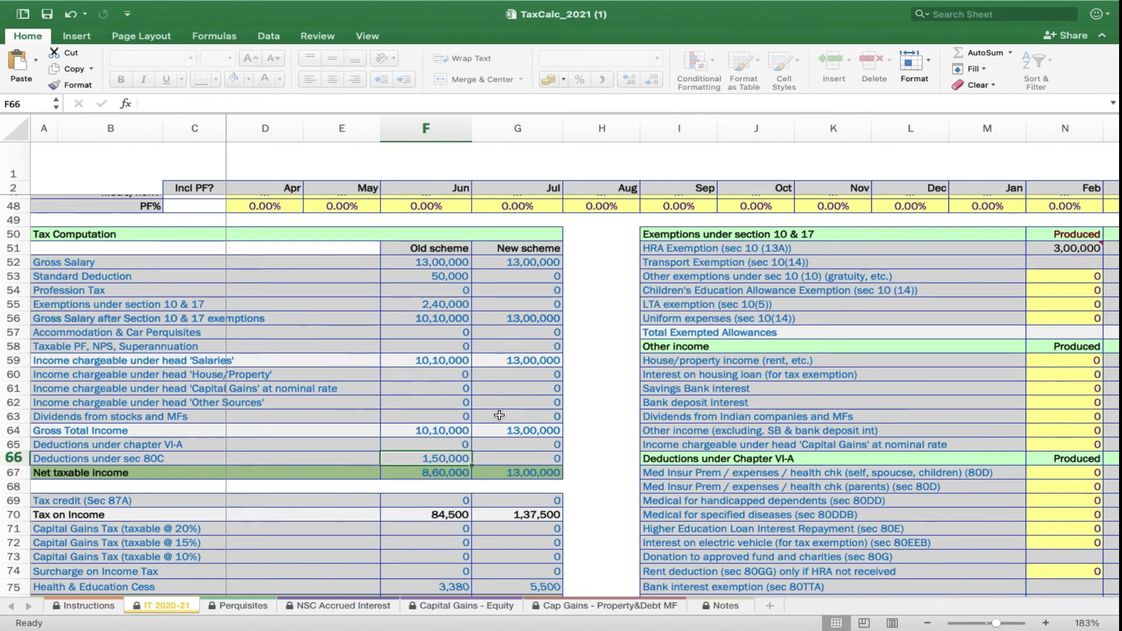
{"action": "scroll", "coordinate": [499, 415], "scroll_direction": "down", "scroll_amount": 5}
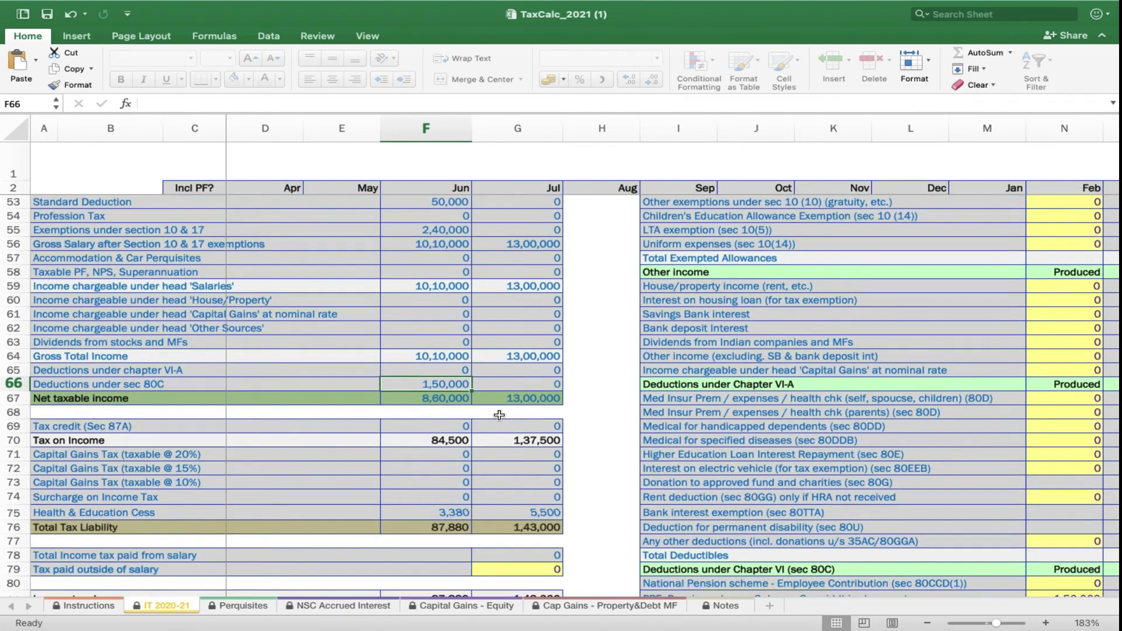
{"action": "scroll", "coordinate": [499, 415], "scroll_direction": "down", "scroll_amount": 8}
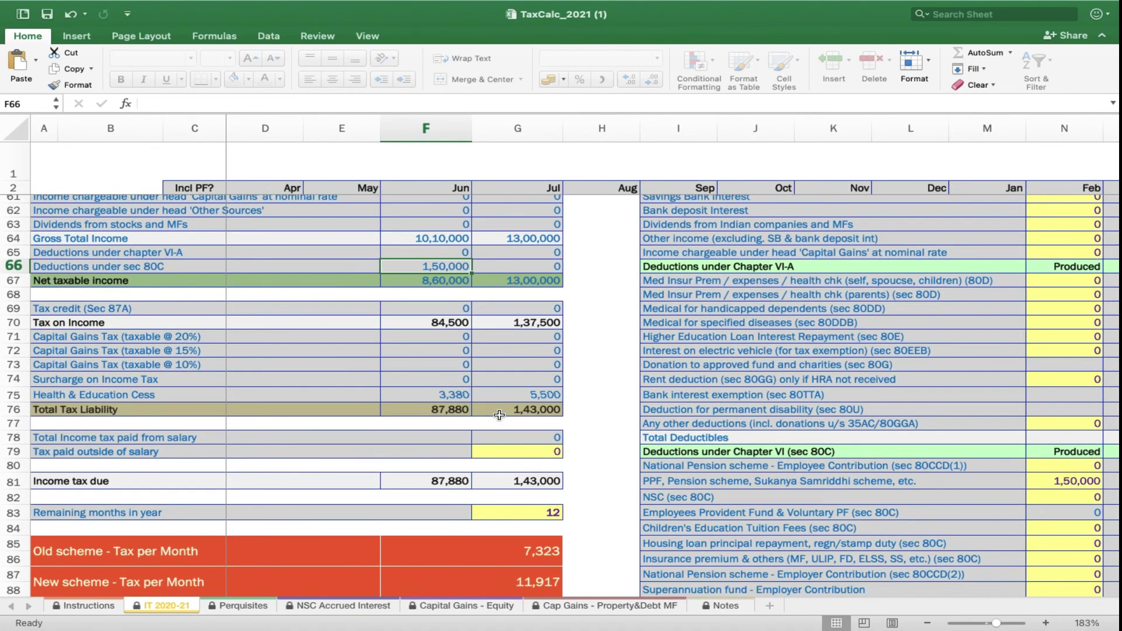
{"action": "left_click", "coordinate": [446, 483]}
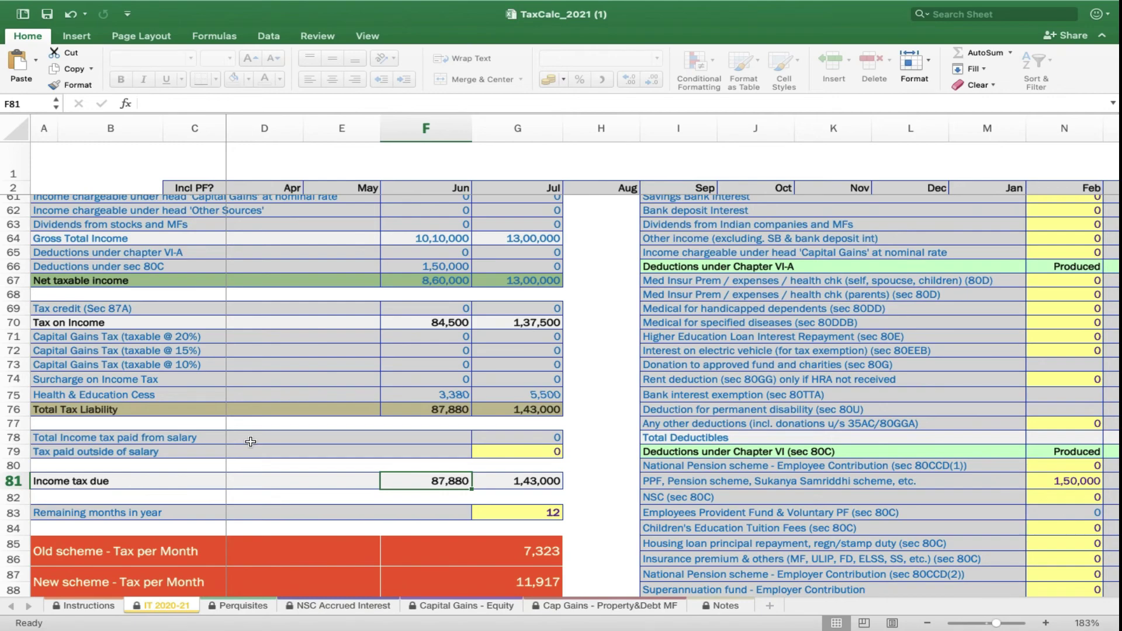
{"action": "scroll", "coordinate": [251, 442], "scroll_direction": "down", "scroll_amount": 2}
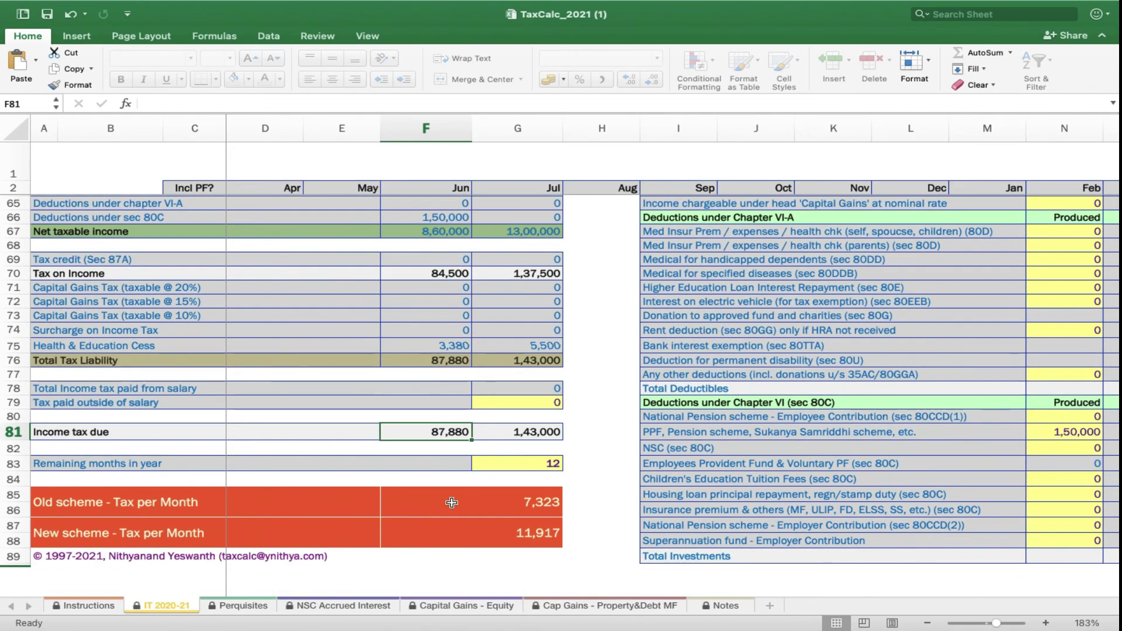
{"action": "left_click", "coordinate": [481, 517]}
{"action": "left_click", "coordinate": [482, 531]}
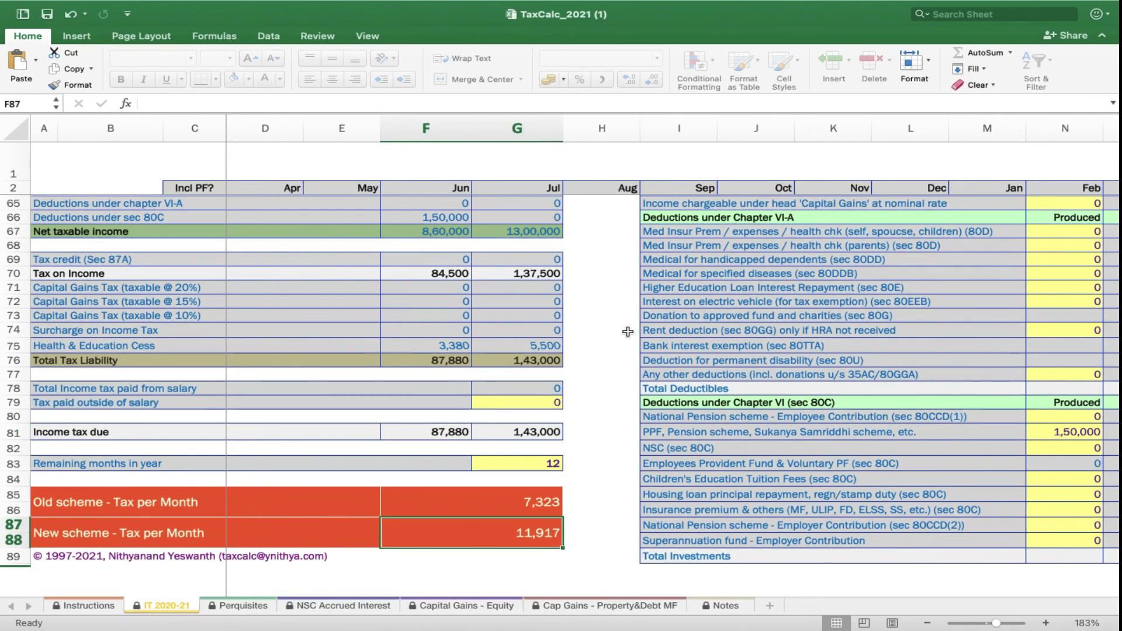
{"action": "scroll", "coordinate": [628, 331], "scroll_direction": "up", "scroll_amount": 20}
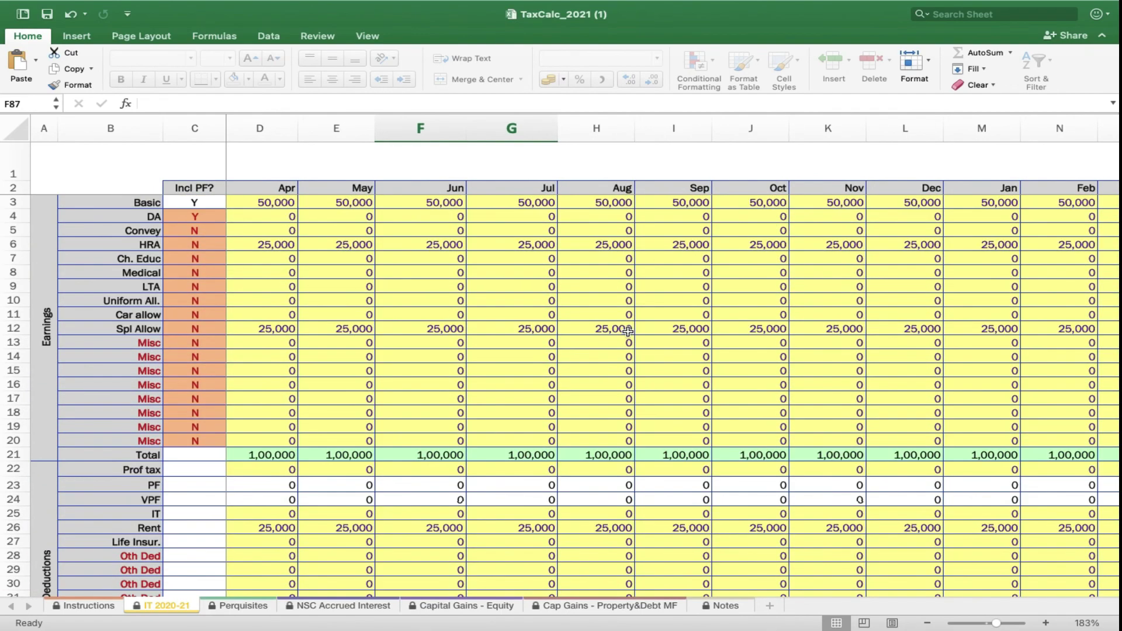
{"action": "scroll", "coordinate": [628, 331], "scroll_direction": "right", "scroll_amount": 10}
{"action": "scroll", "coordinate": [628, 332], "scroll_direction": "down", "scroll_amount": 2}
{"action": "scroll", "coordinate": [628, 331], "scroll_direction": "left", "scroll_amount": 2}
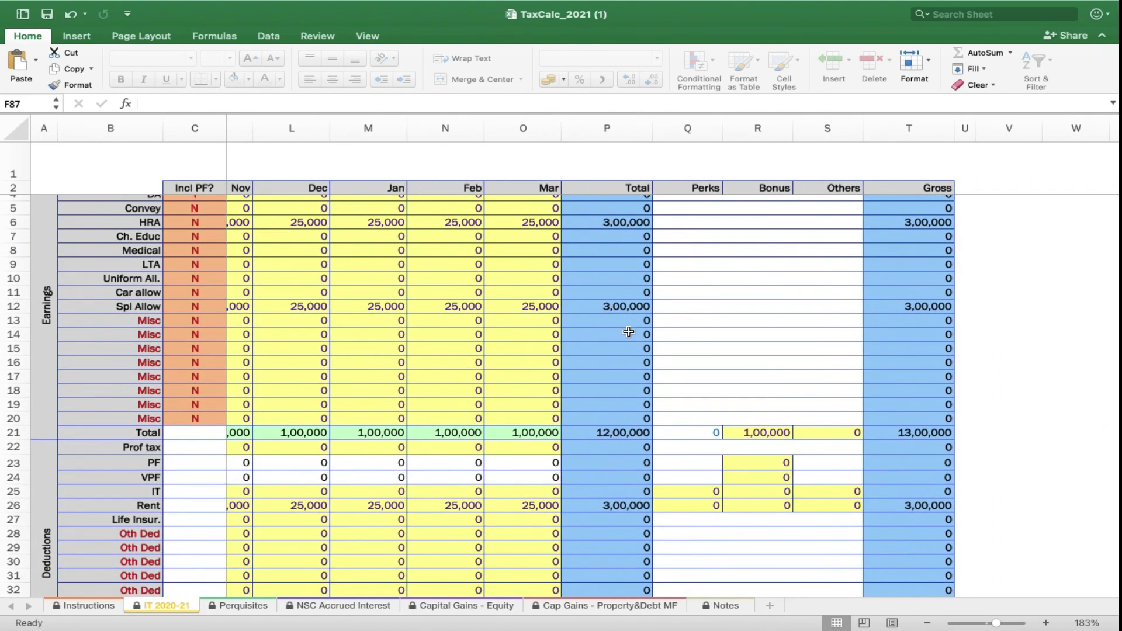
{"action": "scroll", "coordinate": [628, 332], "scroll_direction": "left", "scroll_amount": 3}
{"action": "scroll", "coordinate": [628, 331], "scroll_direction": "down", "scroll_amount": 1}
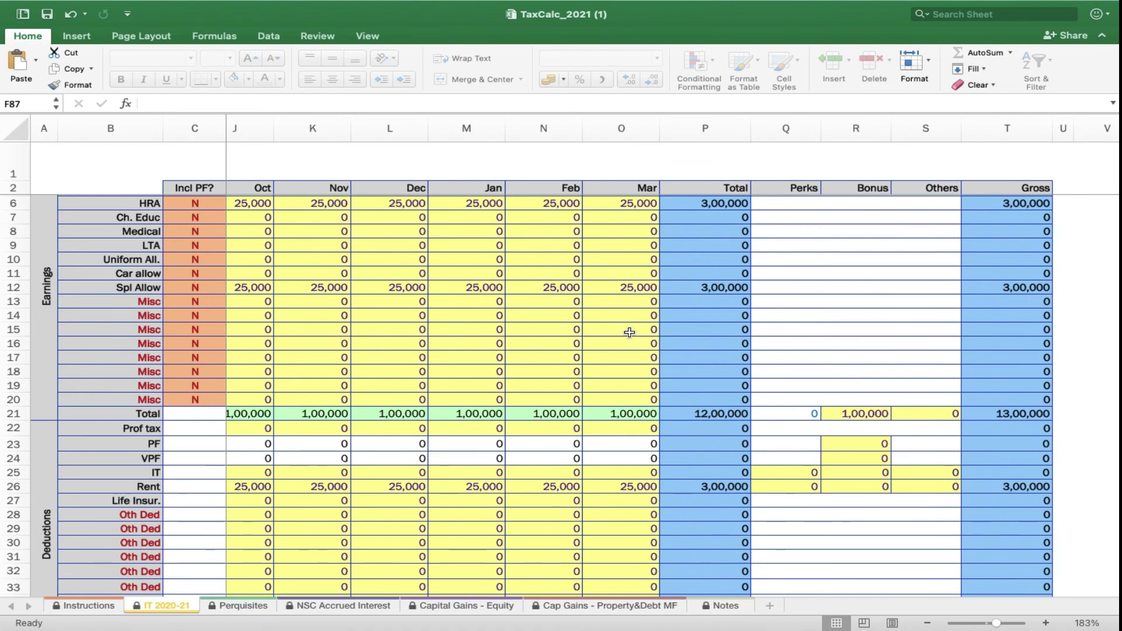